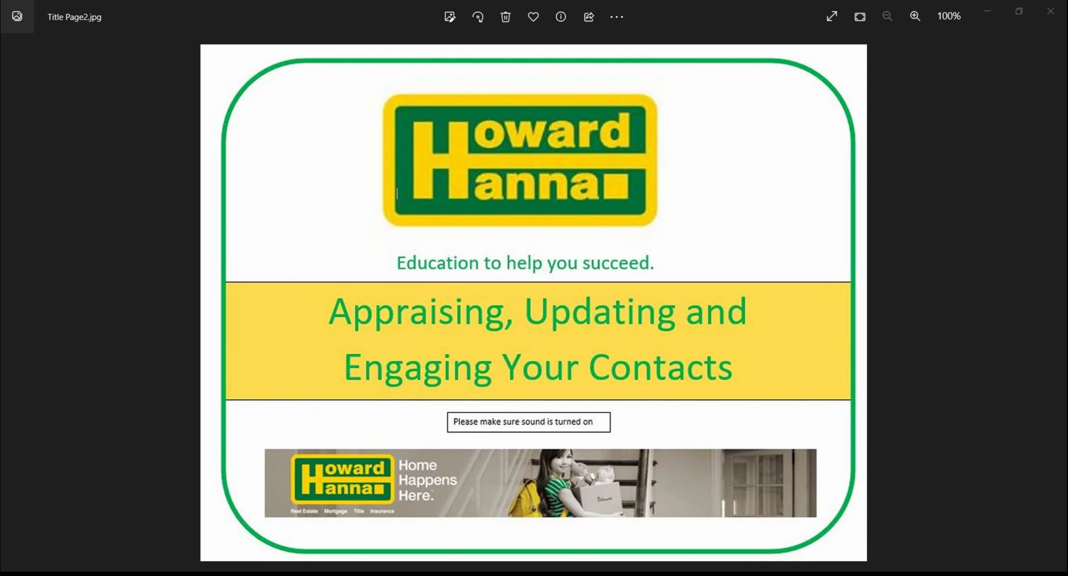
- Switch Windows Photos to the AUE Contacts Page1.JPG image via its taskbar preview
mouse_move(758, 575)
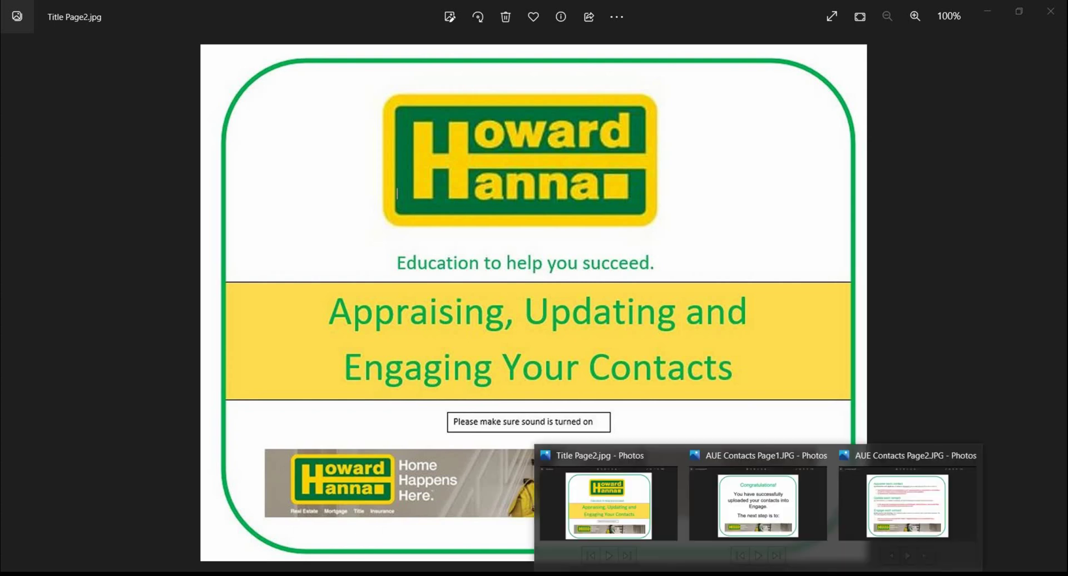
click(758, 531)
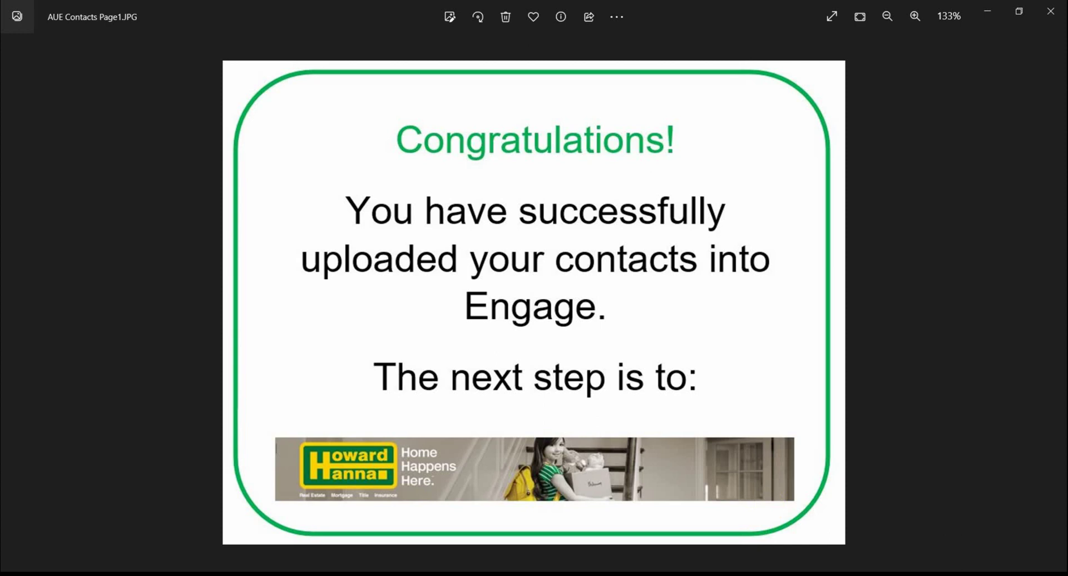
- Bring up the AUE Contacts Page2.JPG image from the Photos taskbar previews
mouse_move(770, 573)
click(889, 526)
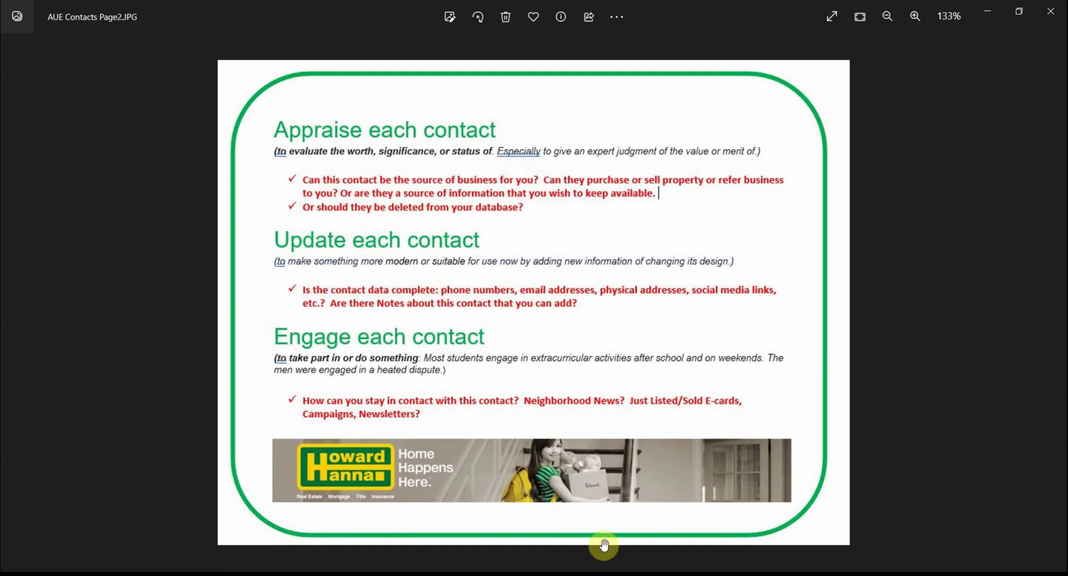
- In Chrome, go to Contact Management > PEOPLE > My People and scroll the recently added list
click(567, 571)
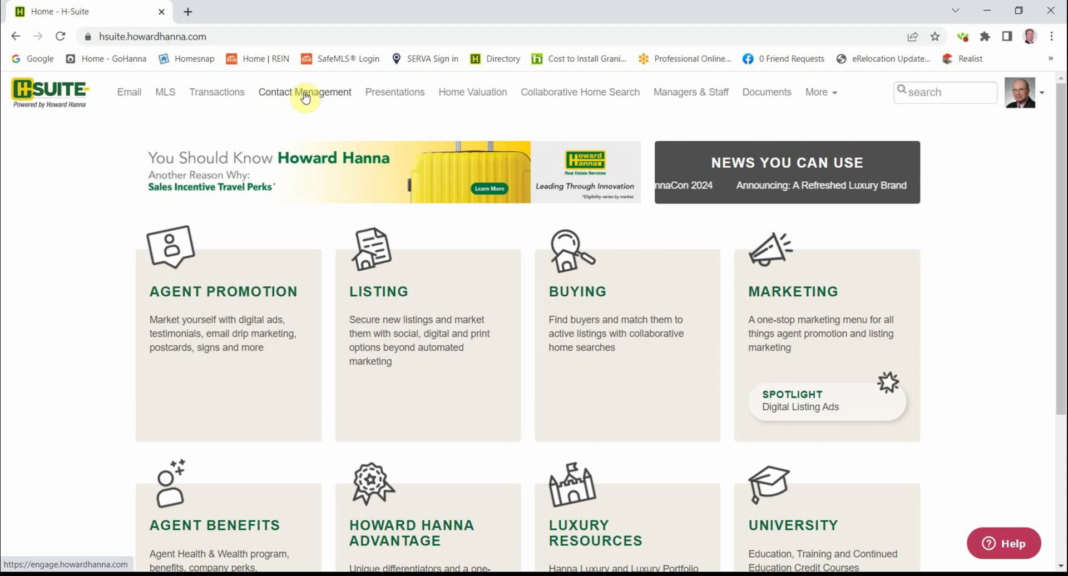
click(305, 97)
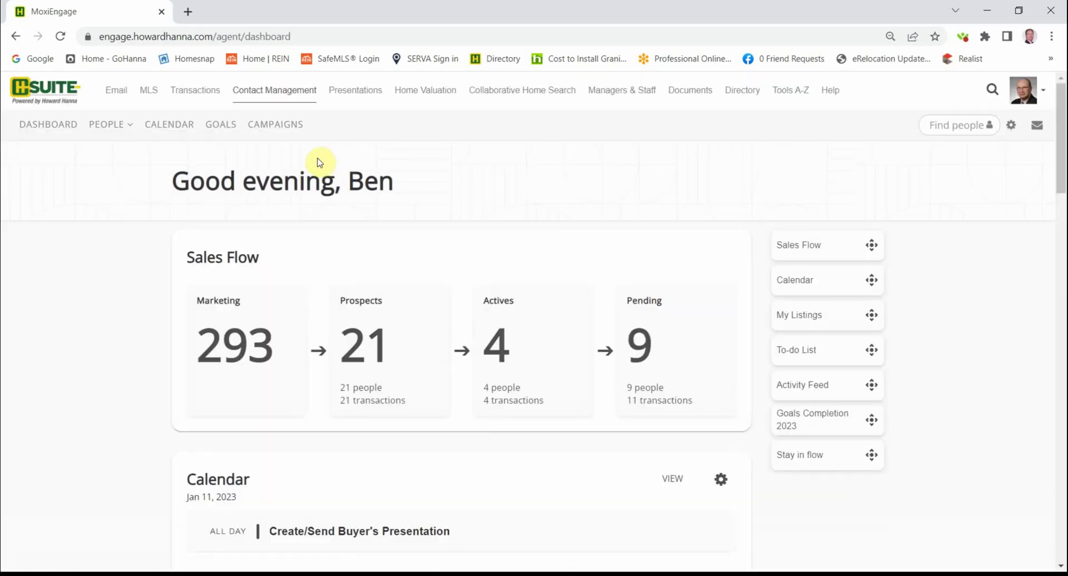
click(110, 125)
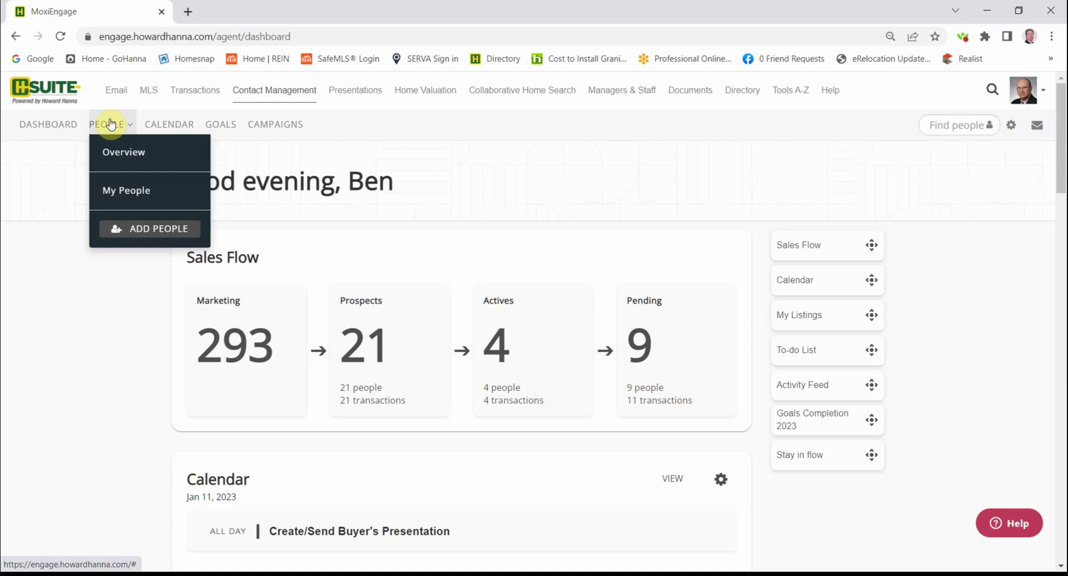
click(125, 192)
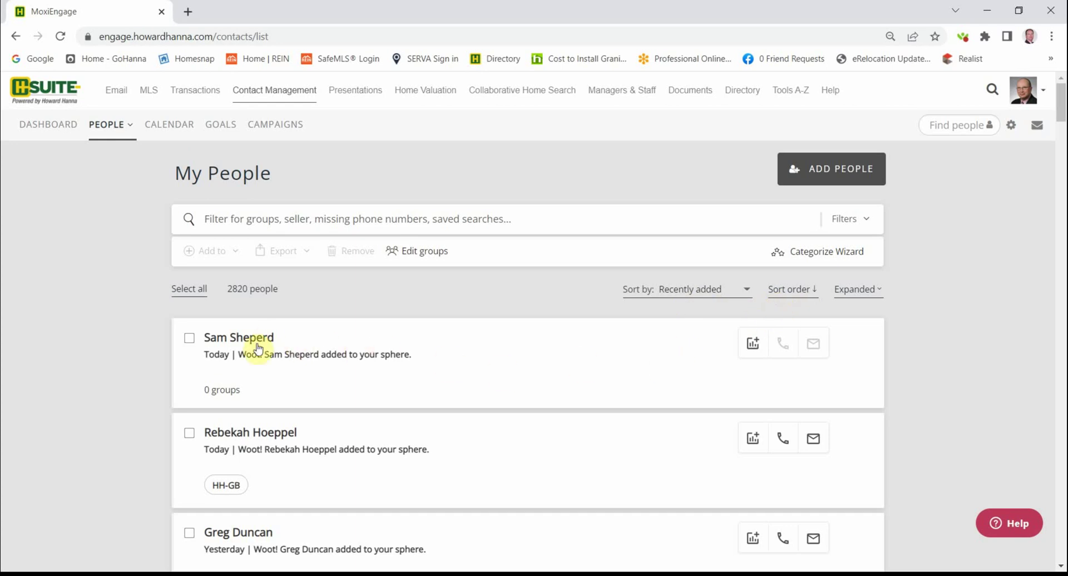
scroll(256, 356, down, 2)
scroll(253, 360, down, 4)
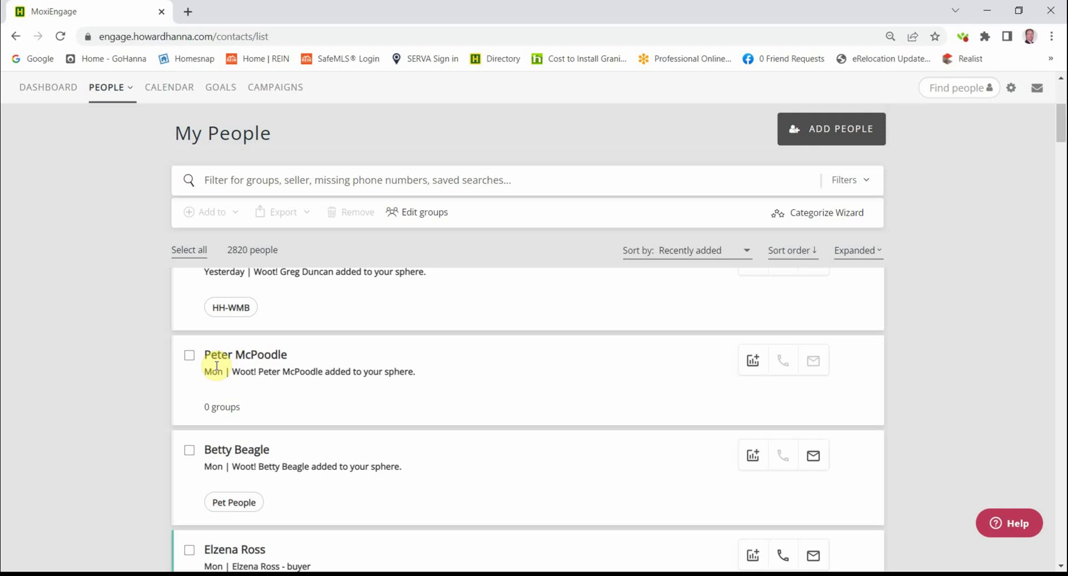
- Open the recently added contact's profile and view its Non-client categorization options
click(251, 356)
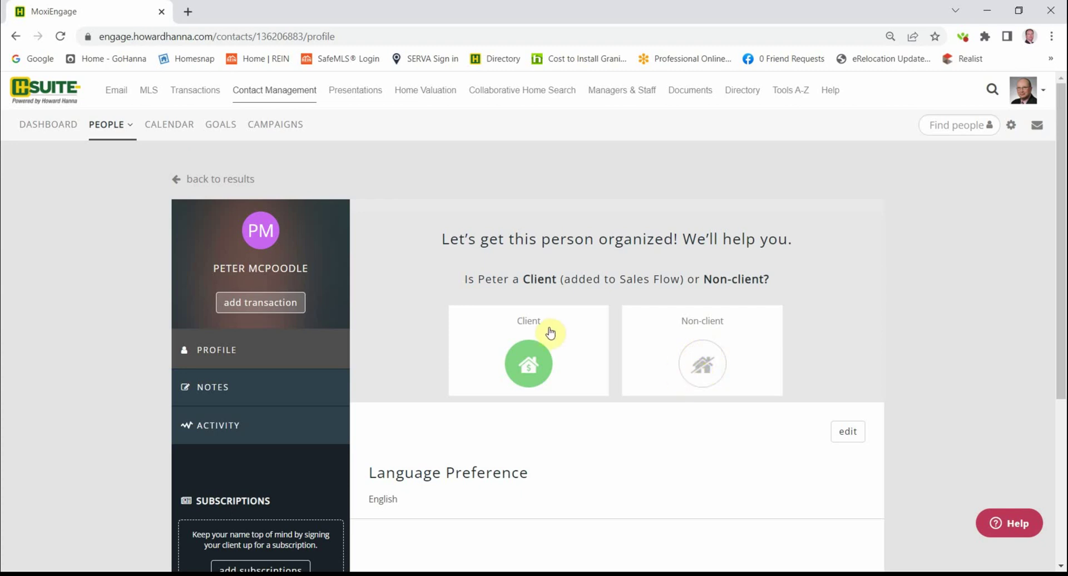
click(702, 363)
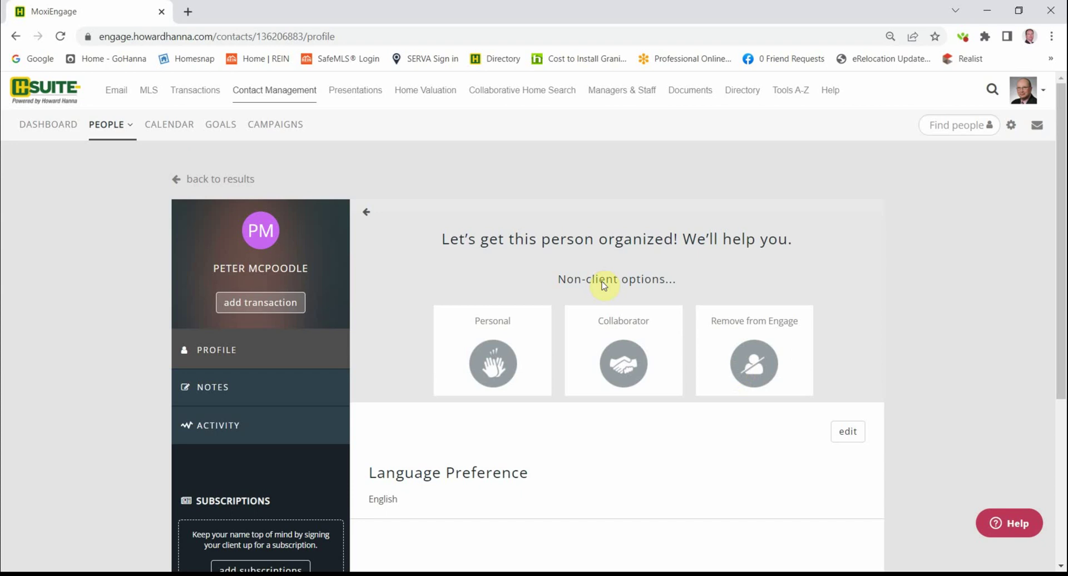
- Classify the contact as a Client, choose Create Marketing Plan, and select 'None of these' transactions
click(366, 213)
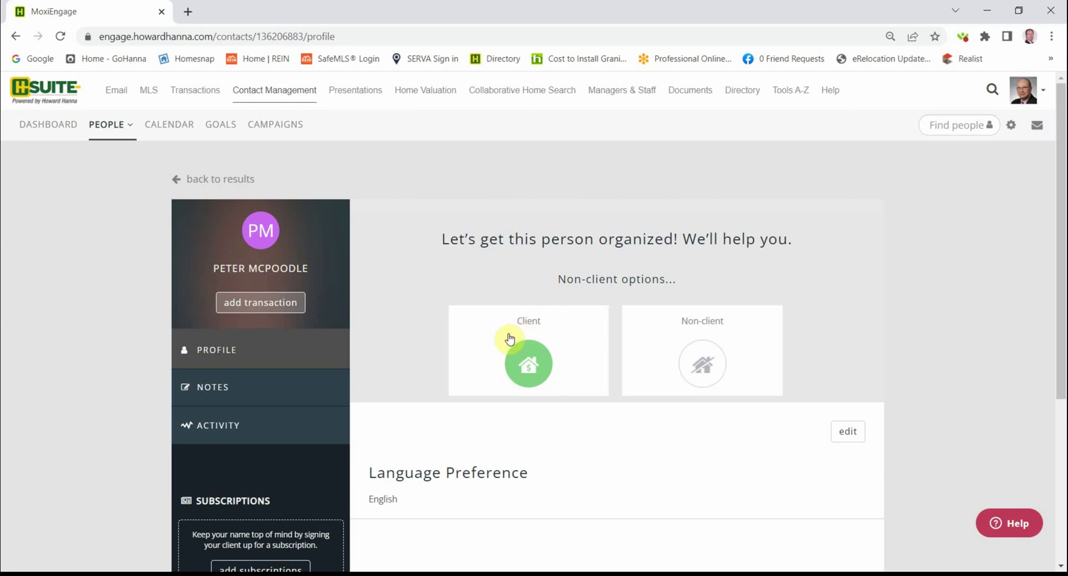
click(528, 364)
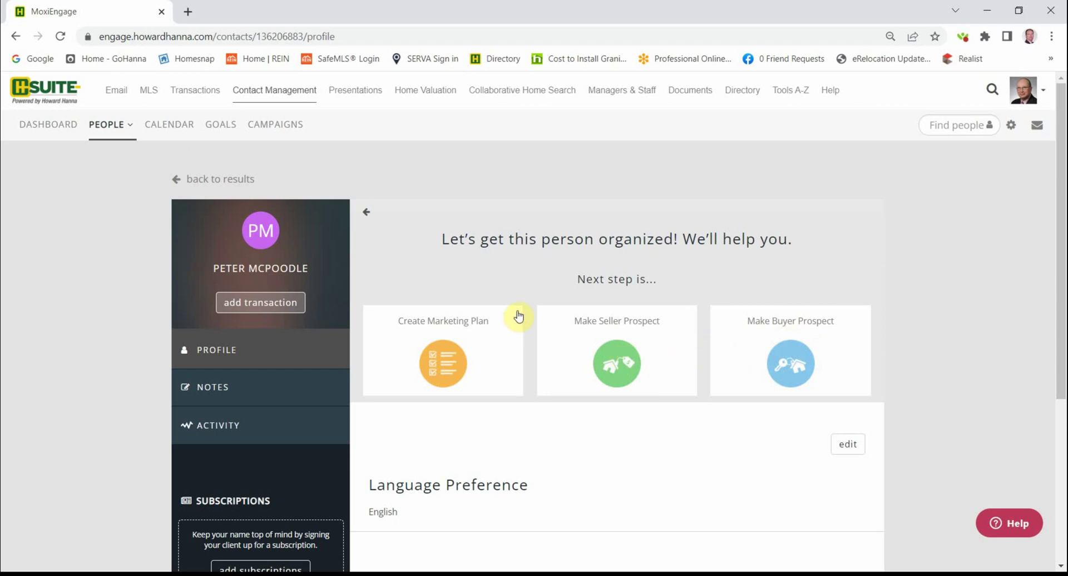
click(442, 364)
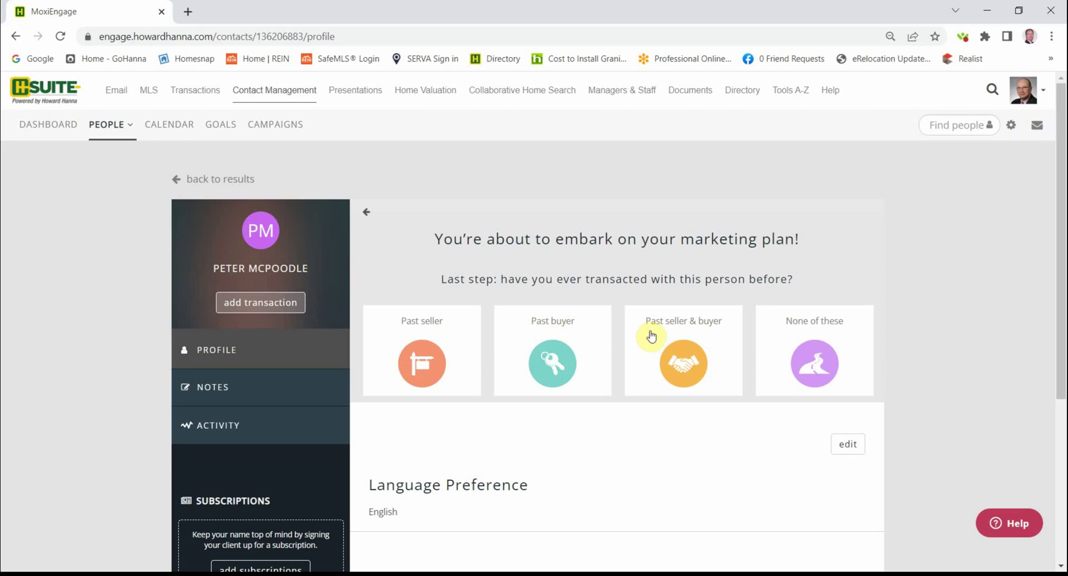
click(813, 360)
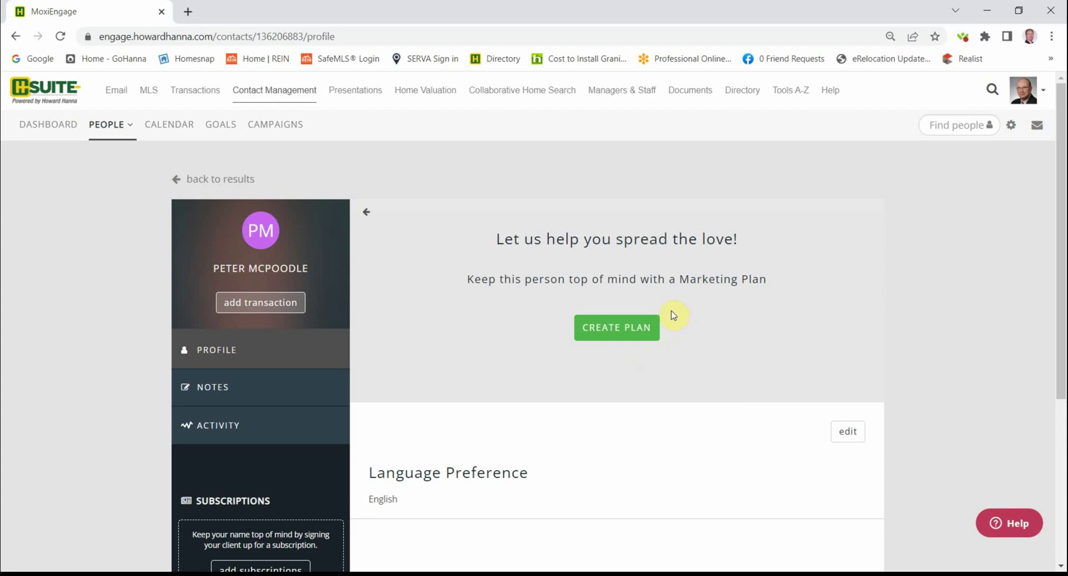
- Create the contact's Marketing Plan with its 20 tasks
click(616, 328)
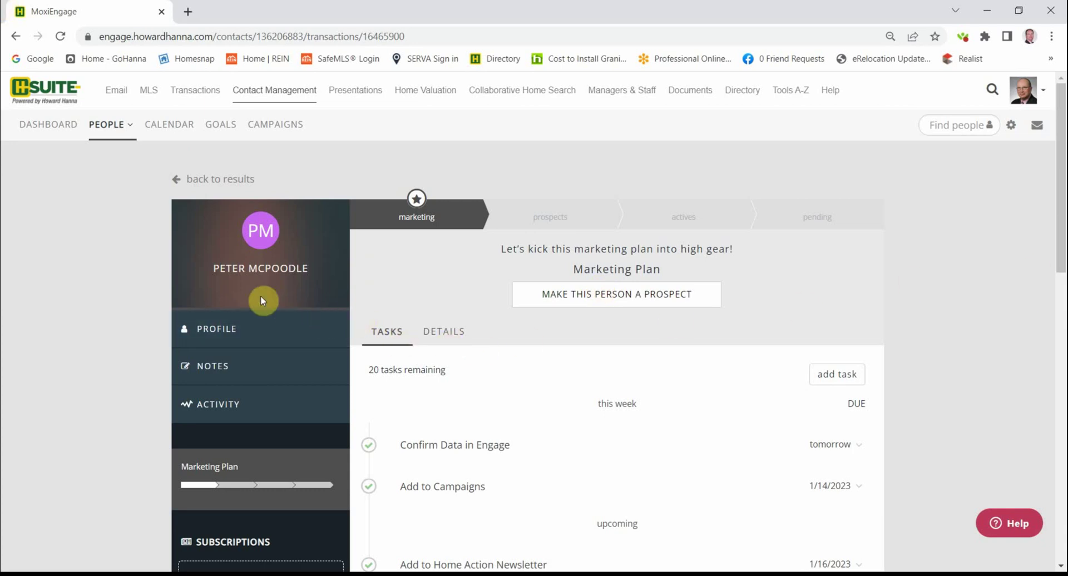
- Edit the contact's profile and add a Mobile phone number
click(240, 331)
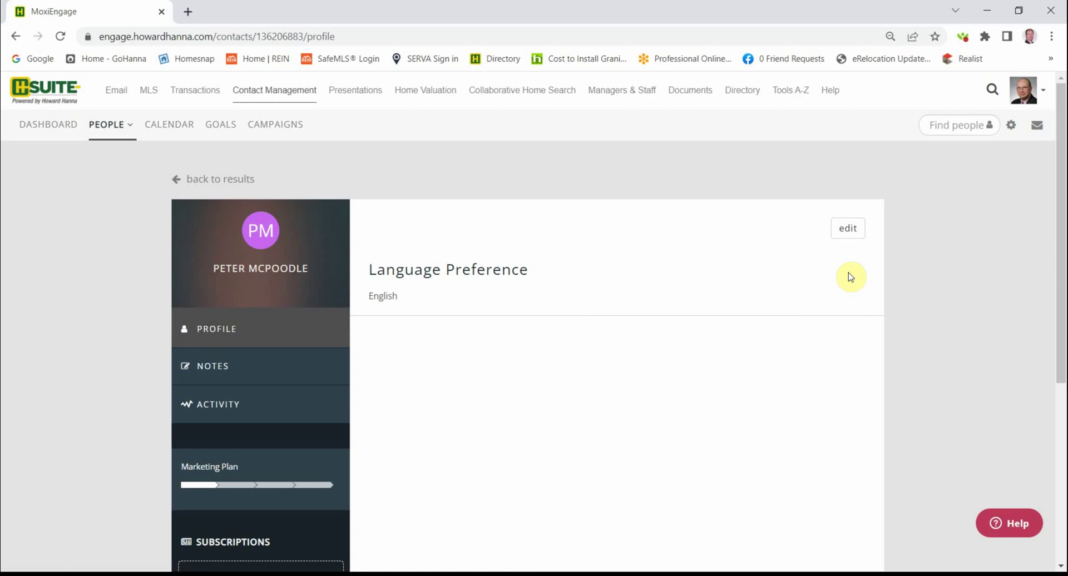
click(849, 229)
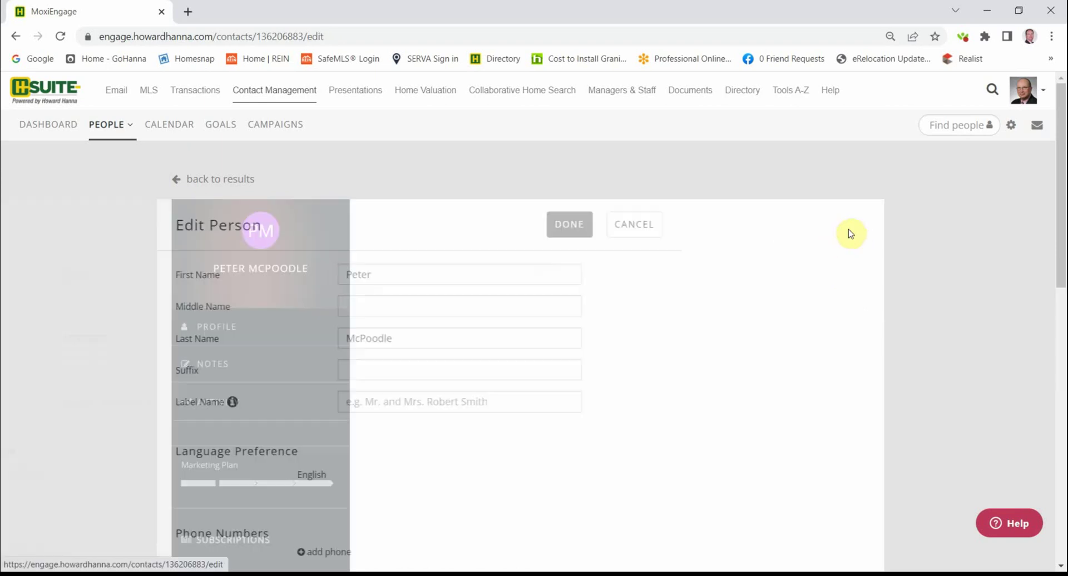
scroll(612, 373, down, 4)
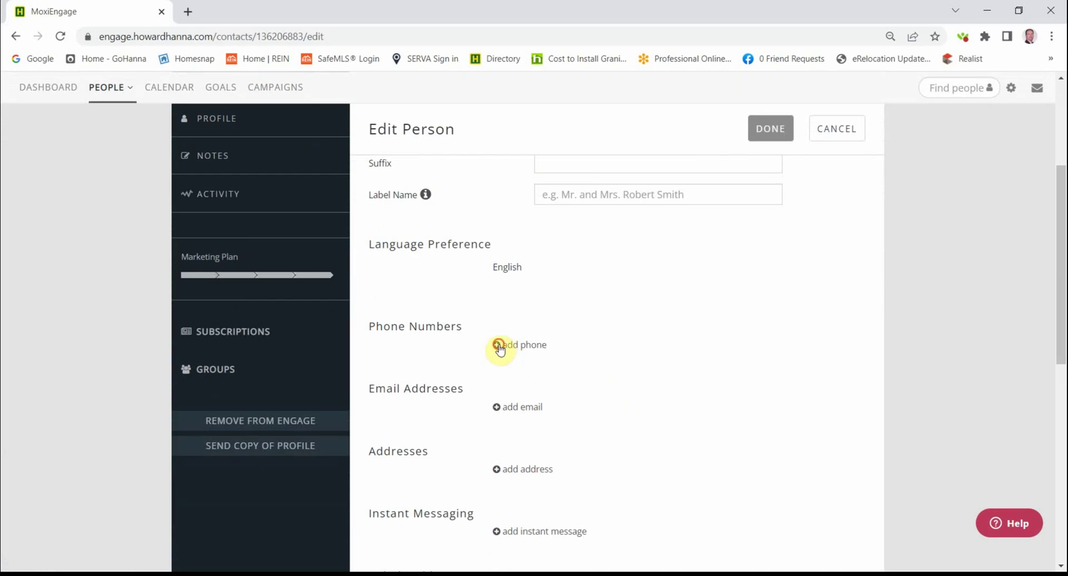
click(497, 346)
click(517, 364)
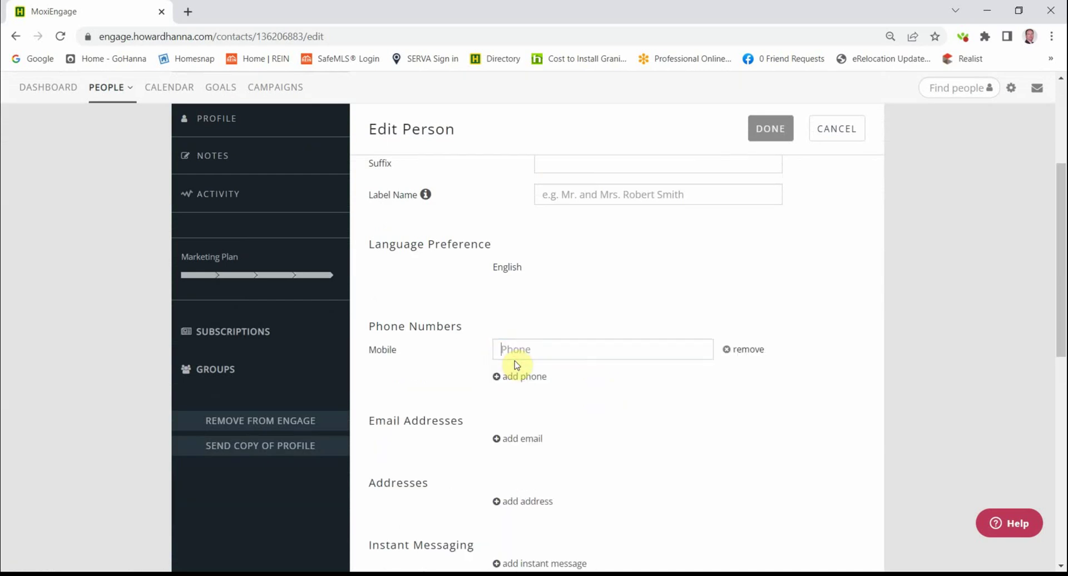
click(519, 353)
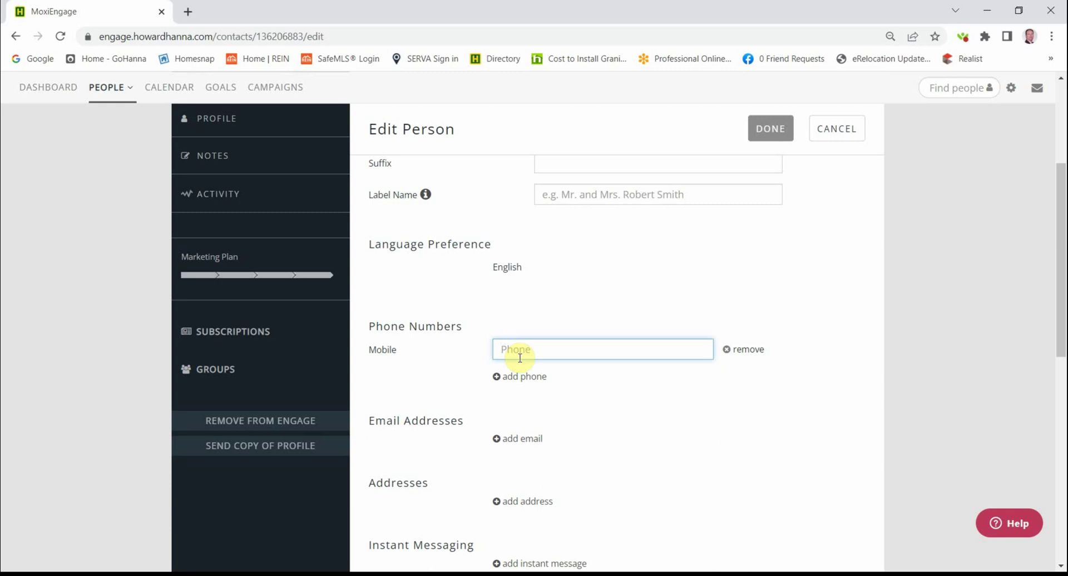
text(757-555-1212)
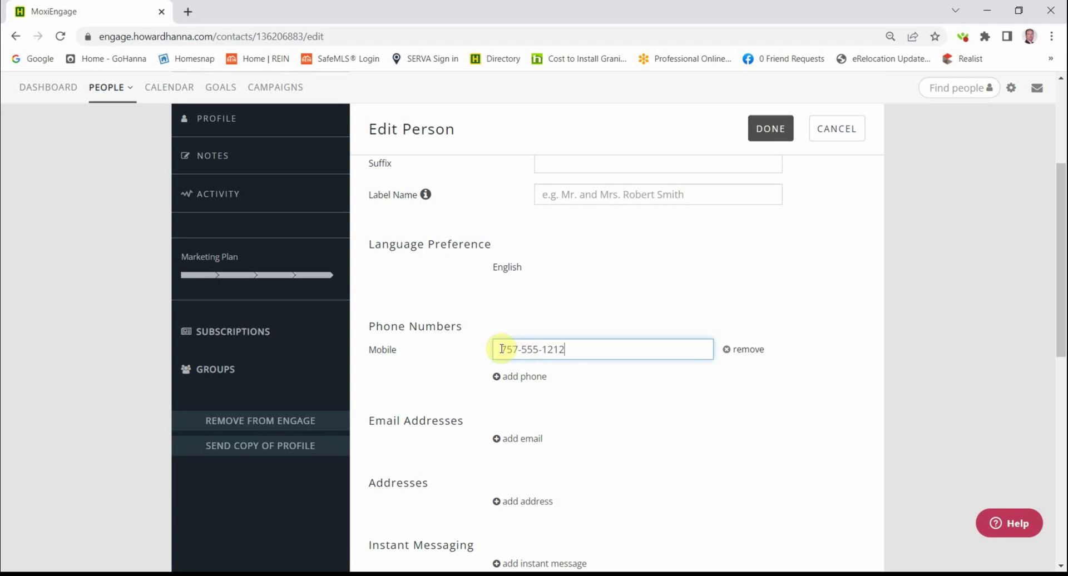
- Add the contact's Primary e-mail address
click(497, 439)
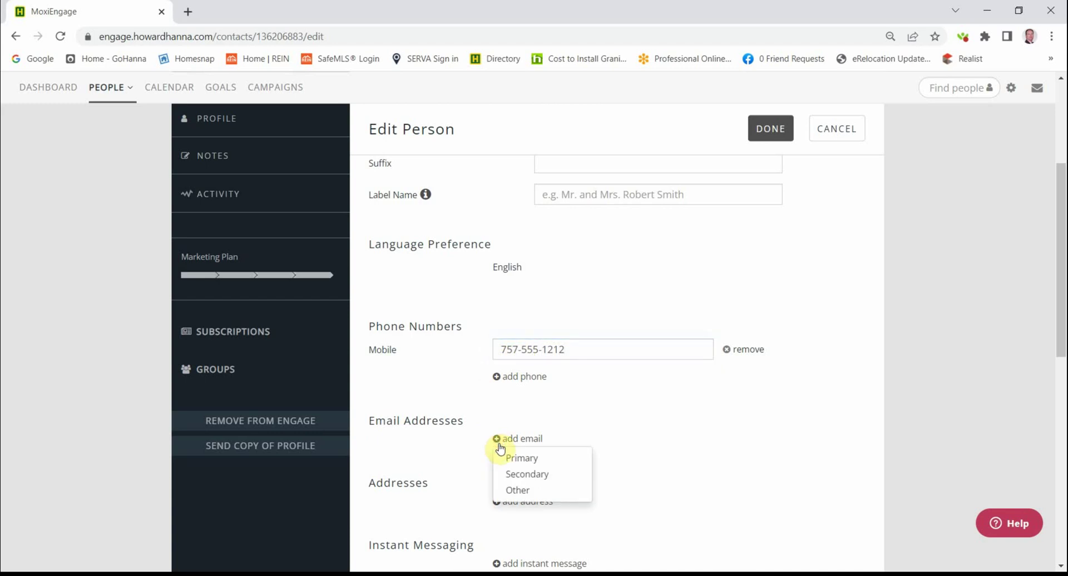
click(517, 458)
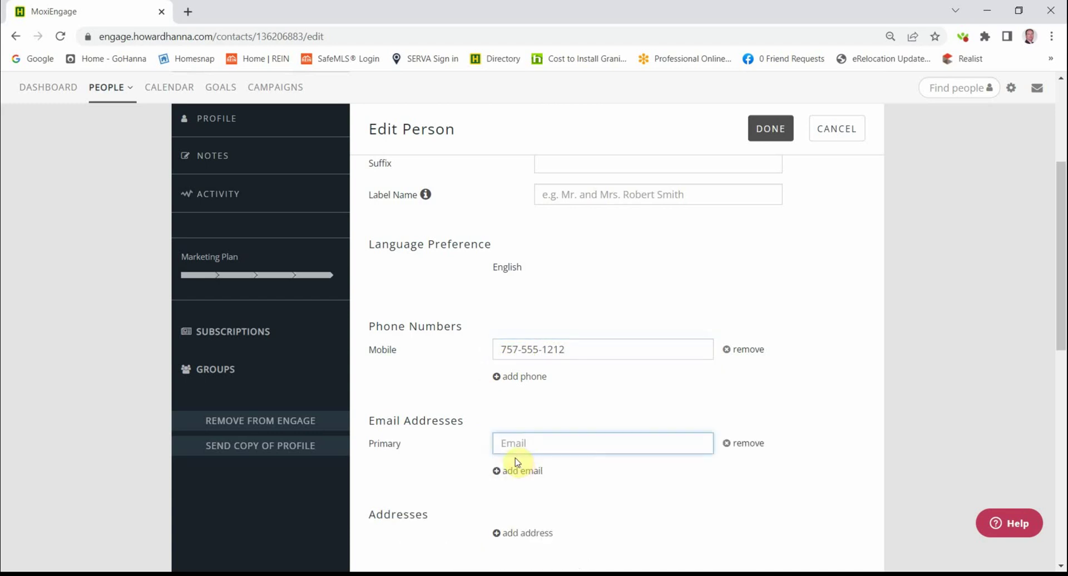
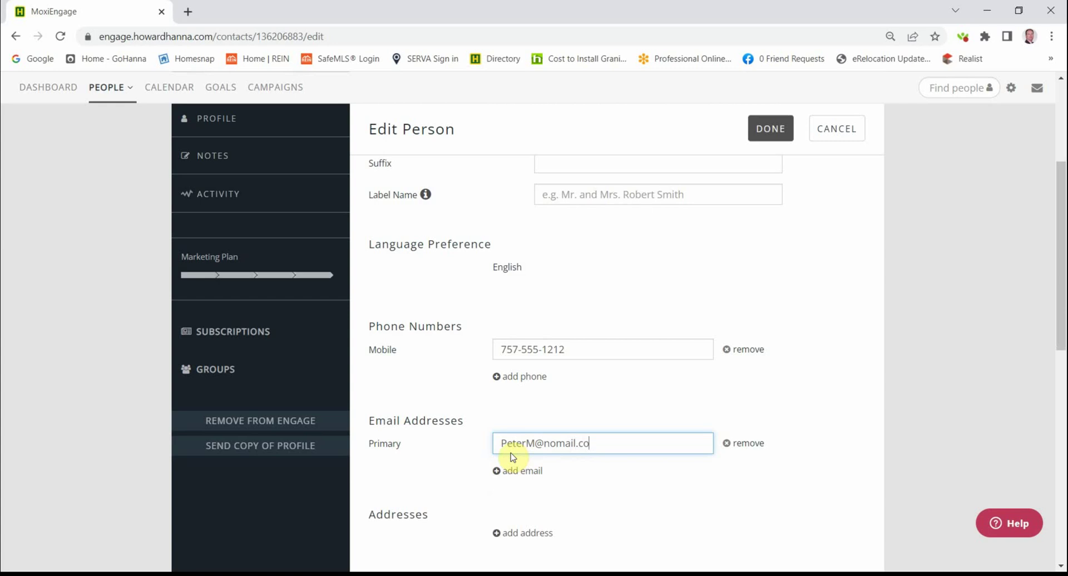
scroll(513, 460, down, 3)
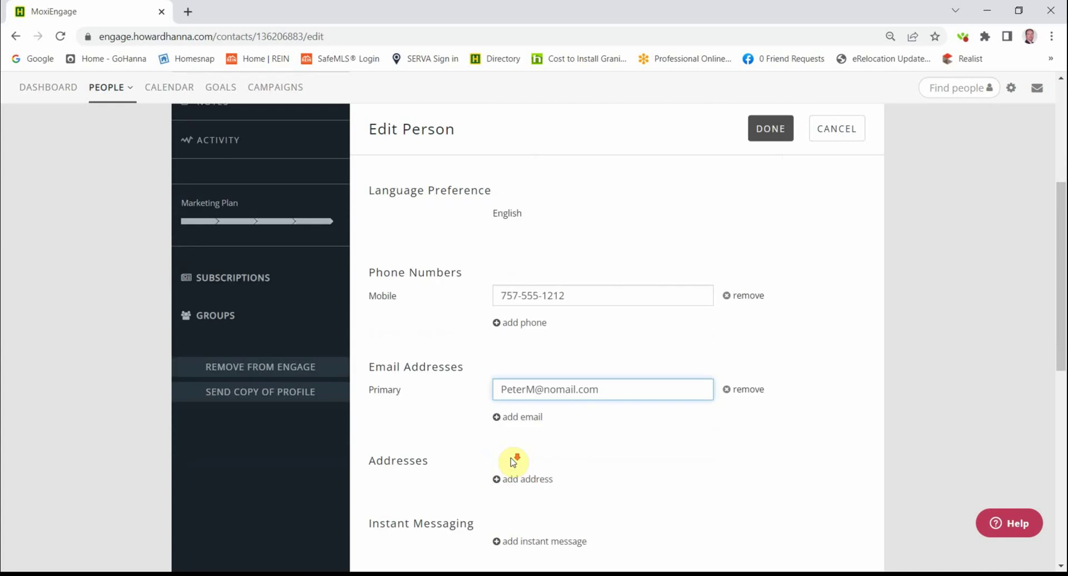
click(495, 394)
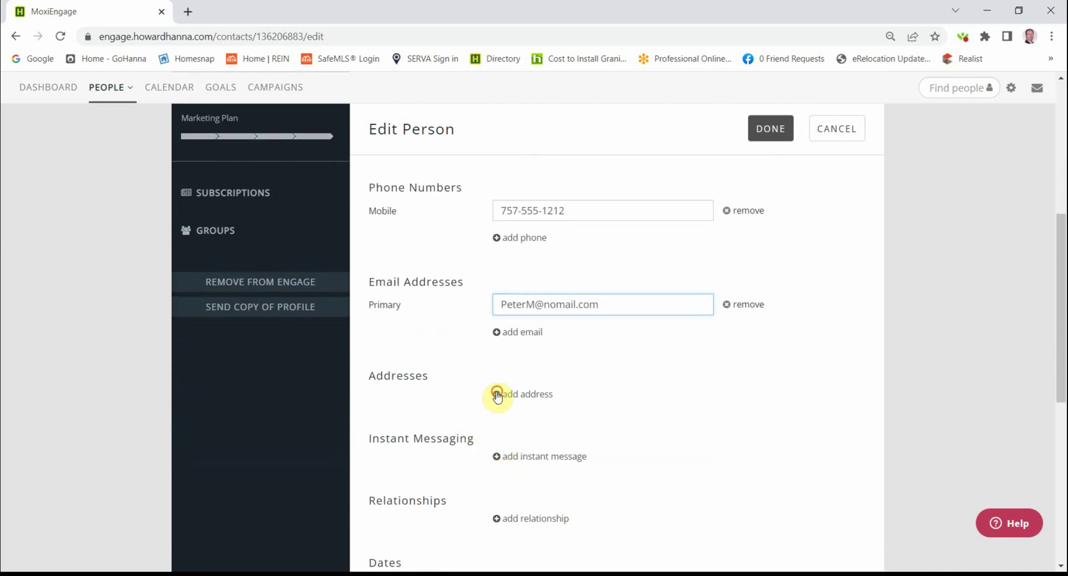
- Enter the contact's home address: street, city, state and zip code
click(518, 413)
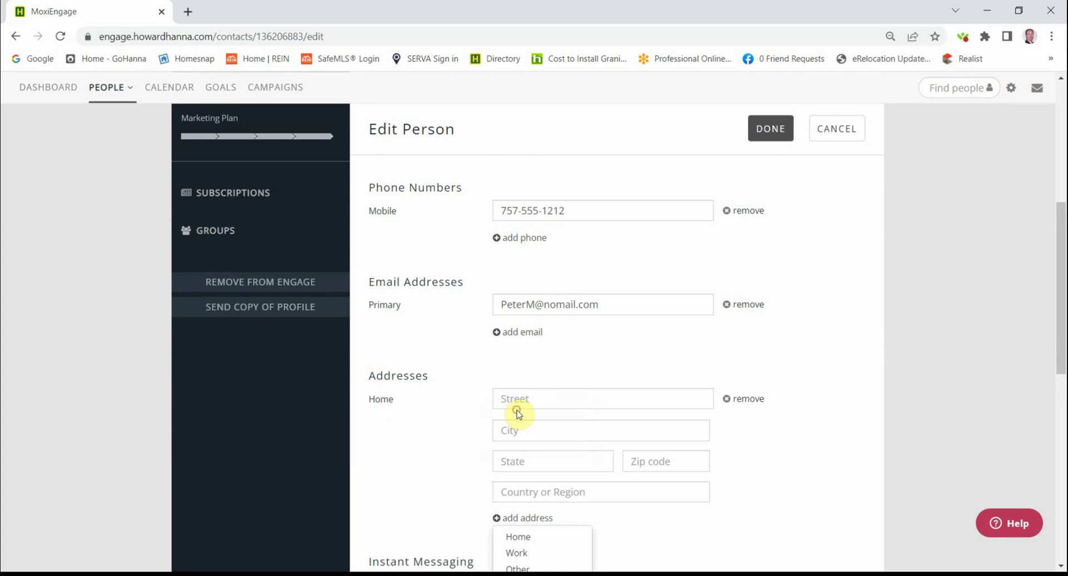
click(518, 399)
text(123 Paws Lane)
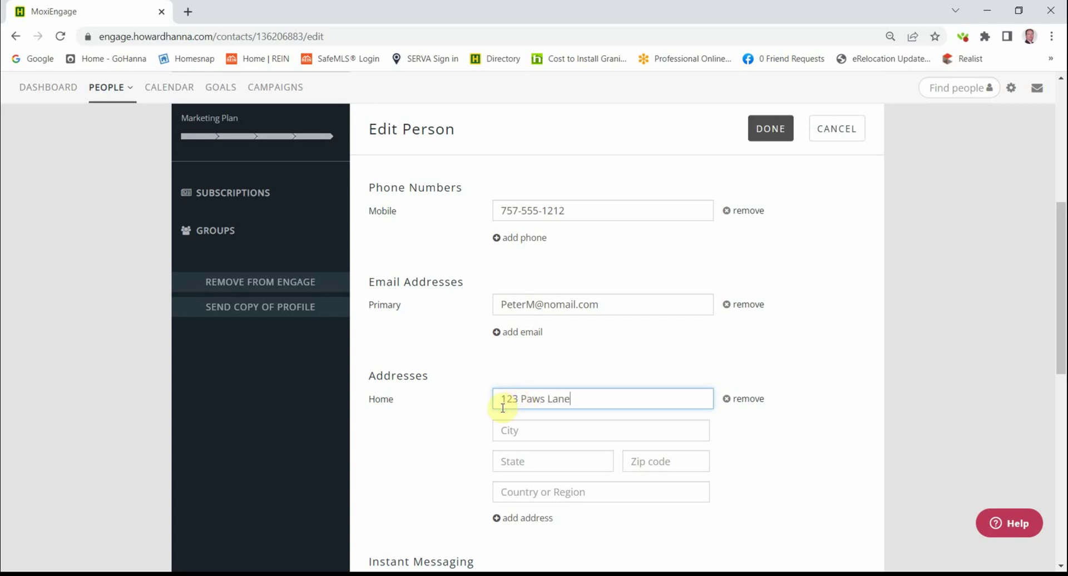
click(514, 429)
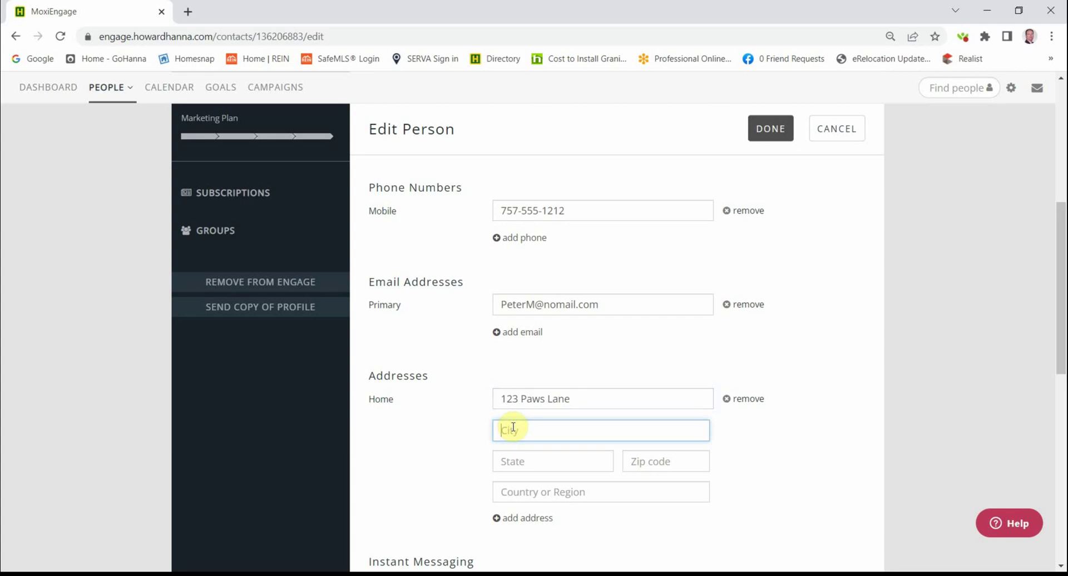
text(Doggieville)
click(513, 454)
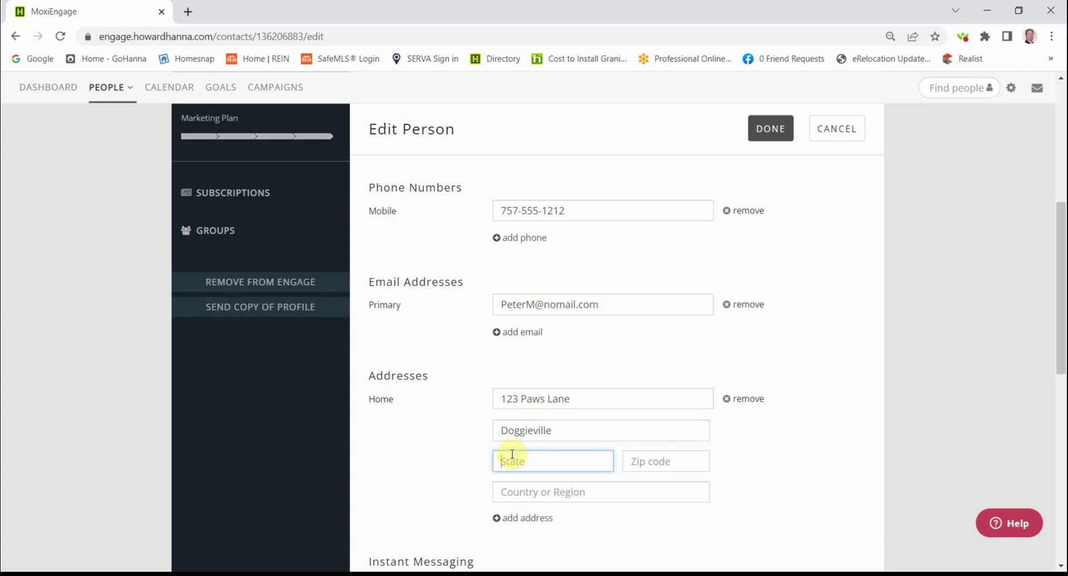
text(VA)
click(638, 459)
text(23503)
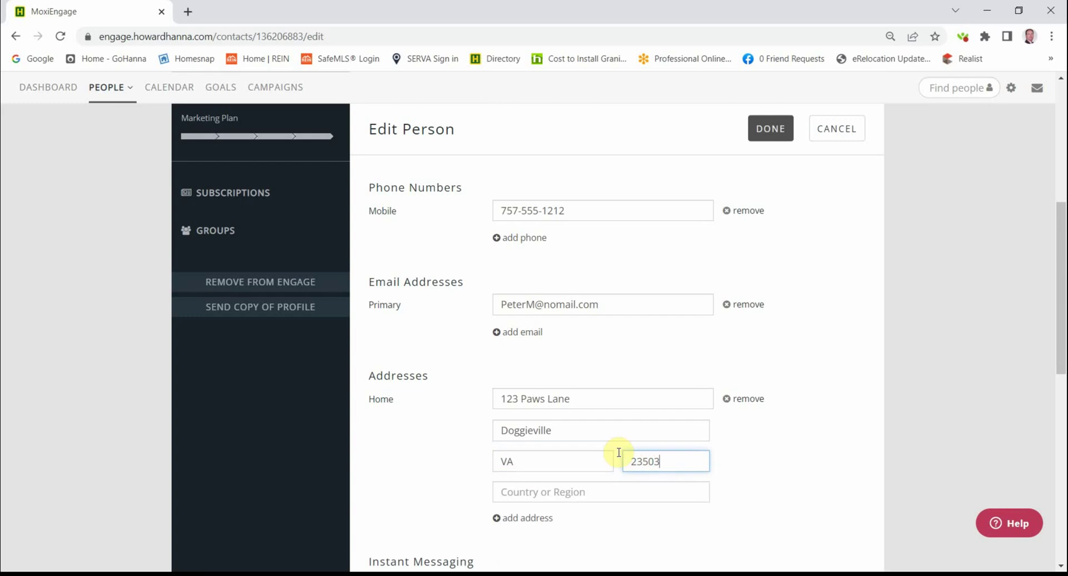
scroll(595, 462, down, 3)
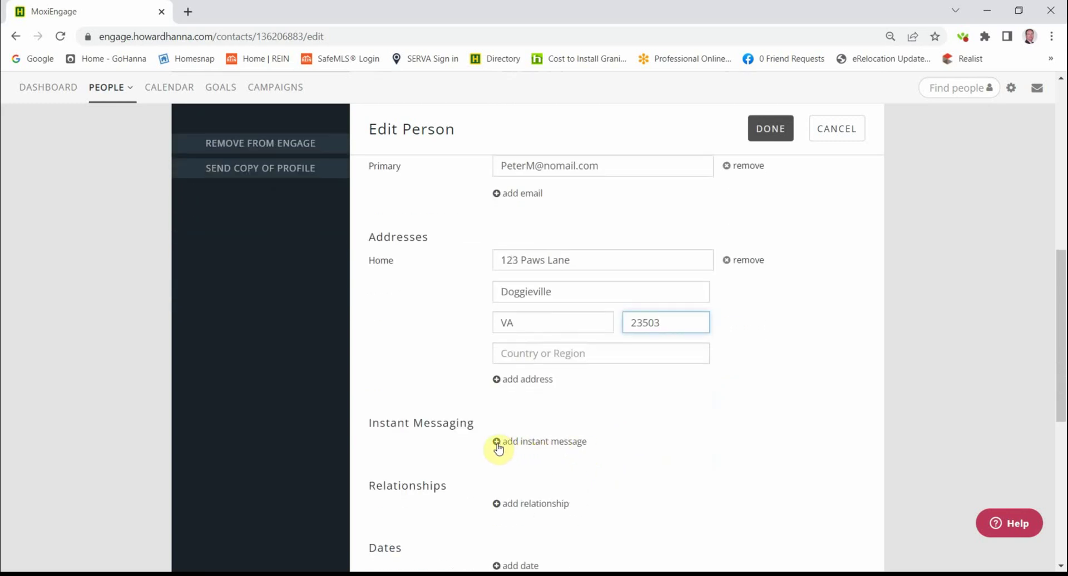
click(497, 445)
scroll(478, 461, down, 1)
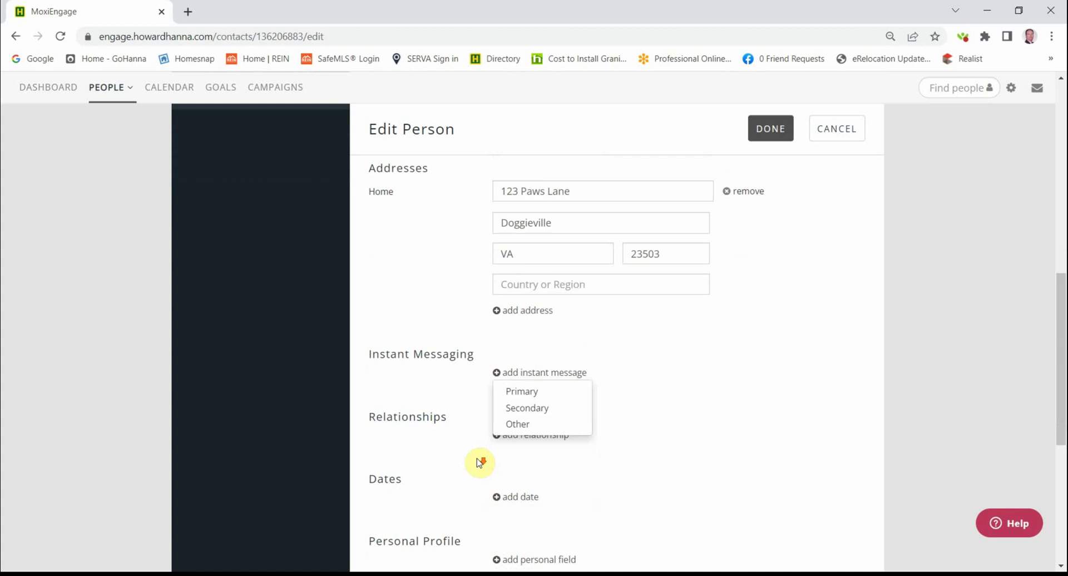
click(469, 446)
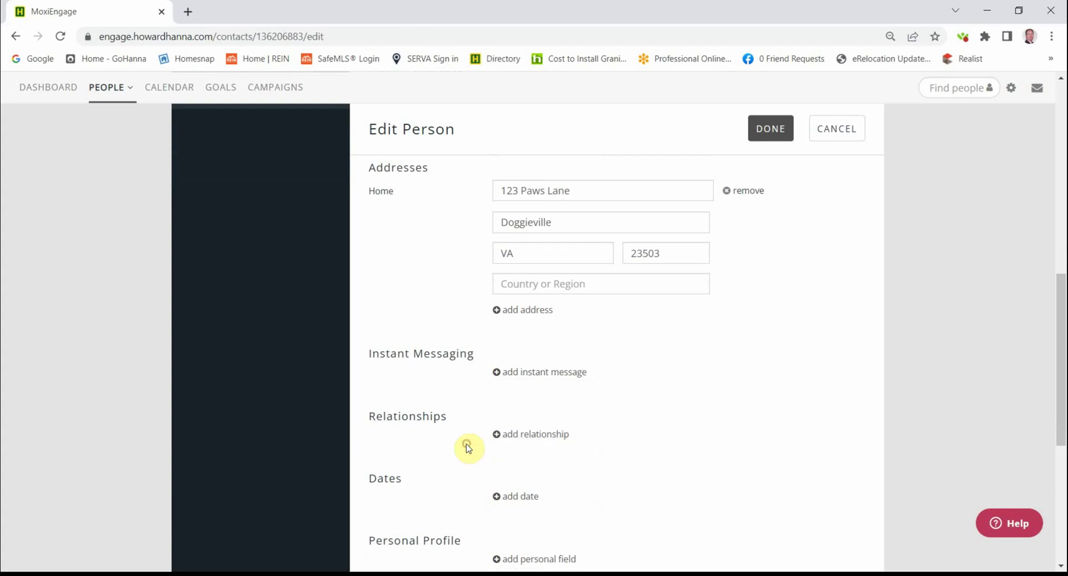
click(496, 435)
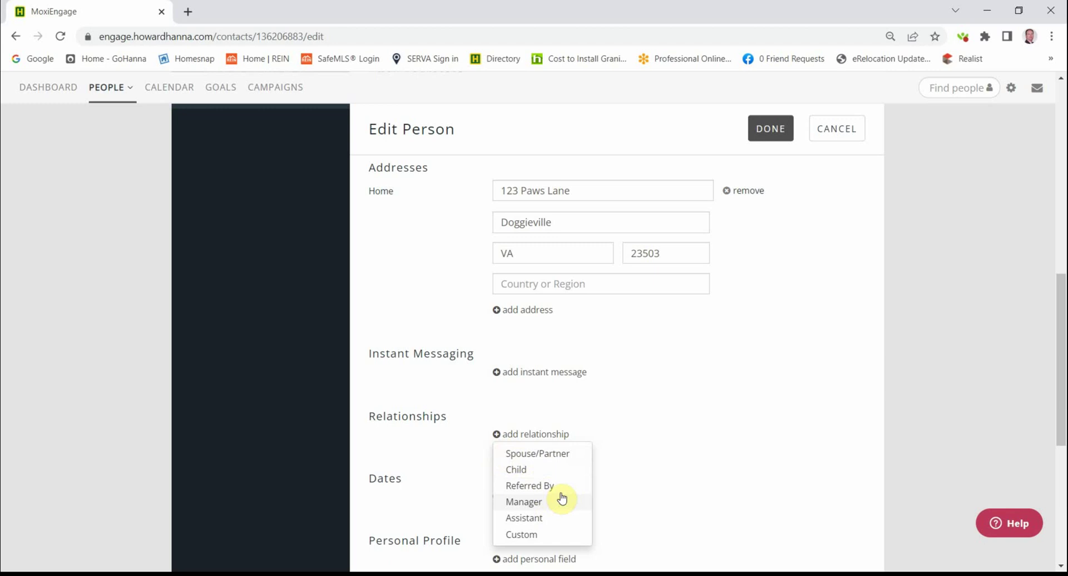
click(454, 465)
click(497, 496)
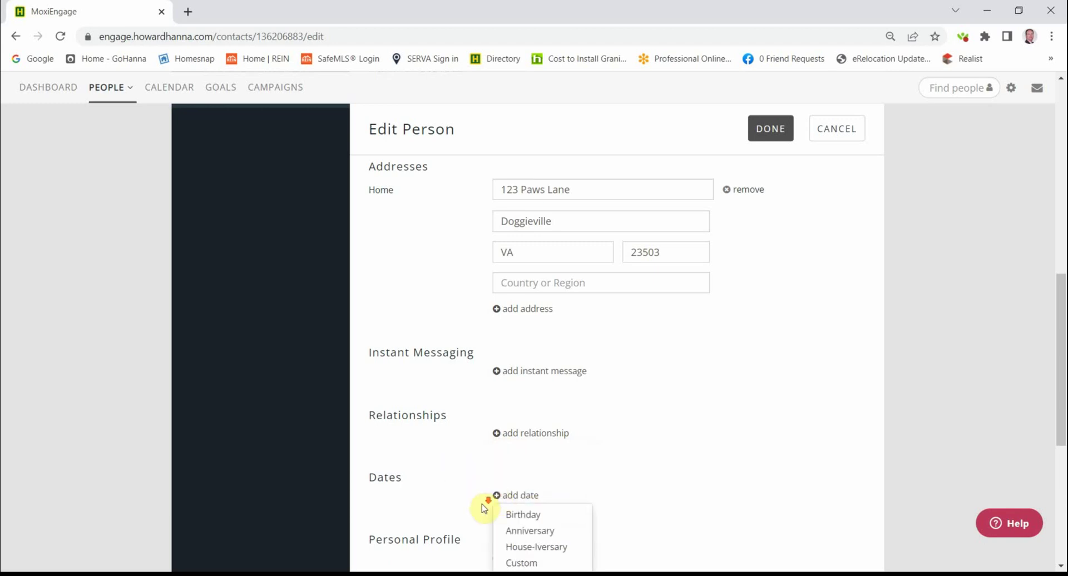
scroll(482, 504, down, 1)
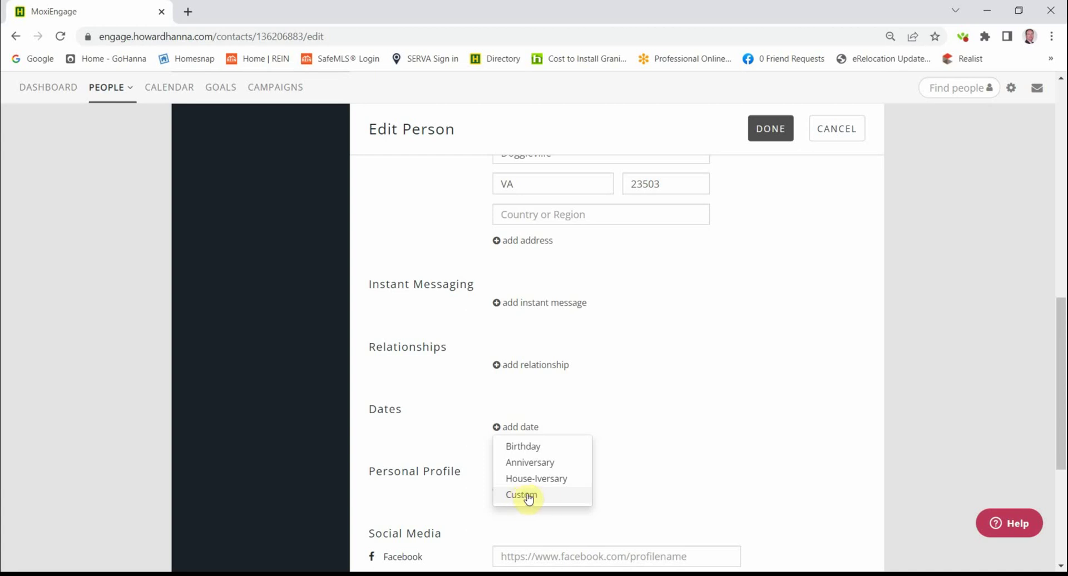
click(467, 449)
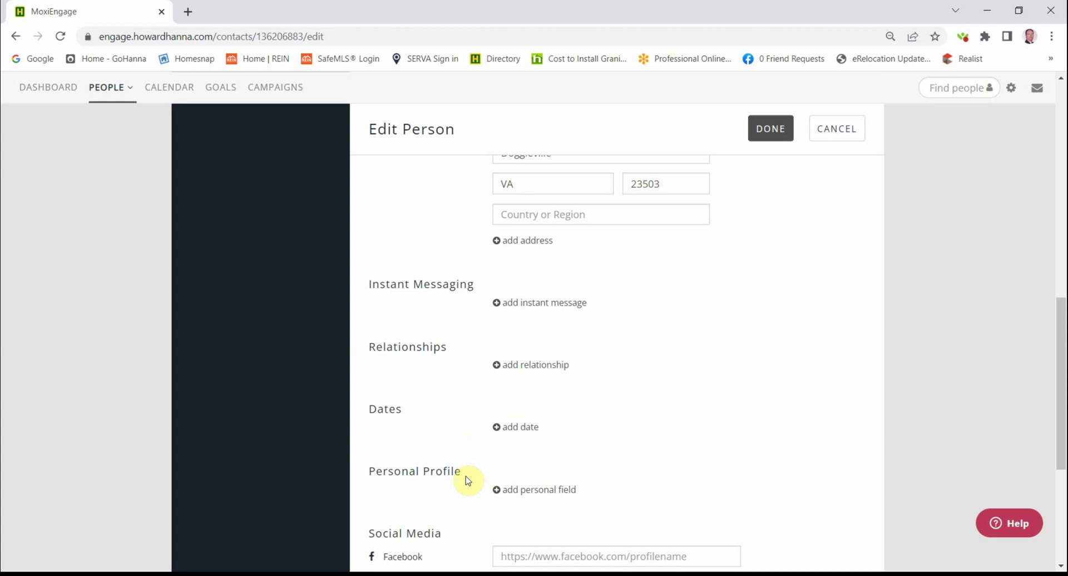
scroll(467, 479, down, 1)
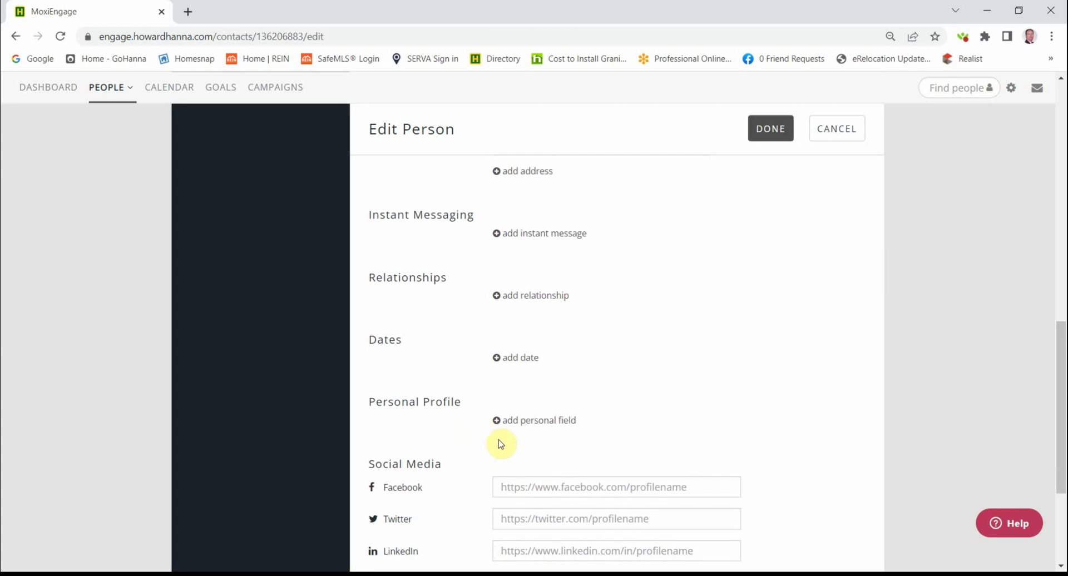
click(496, 421)
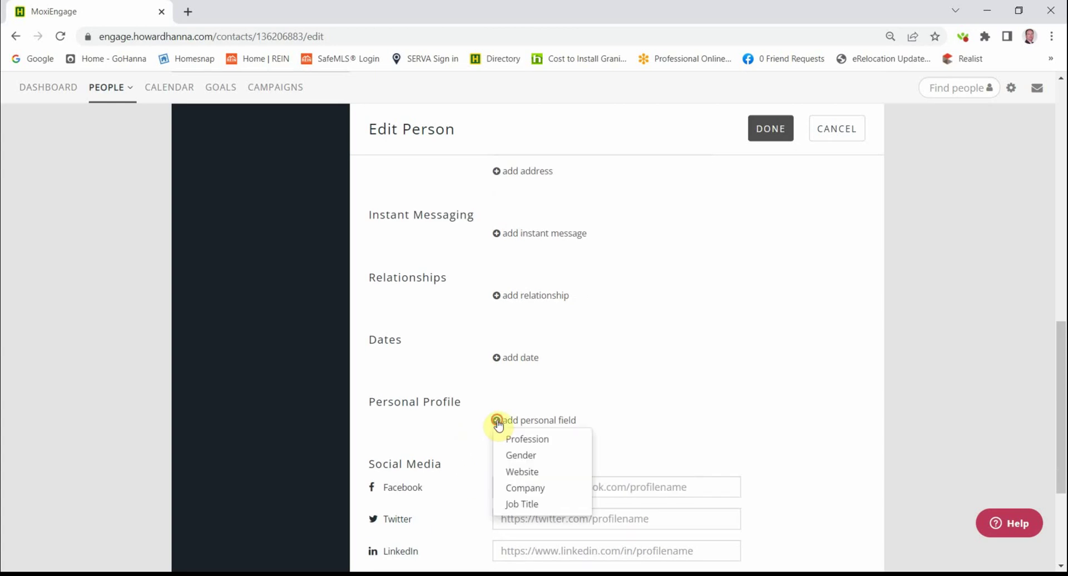
click(466, 445)
scroll(470, 477, down, 3)
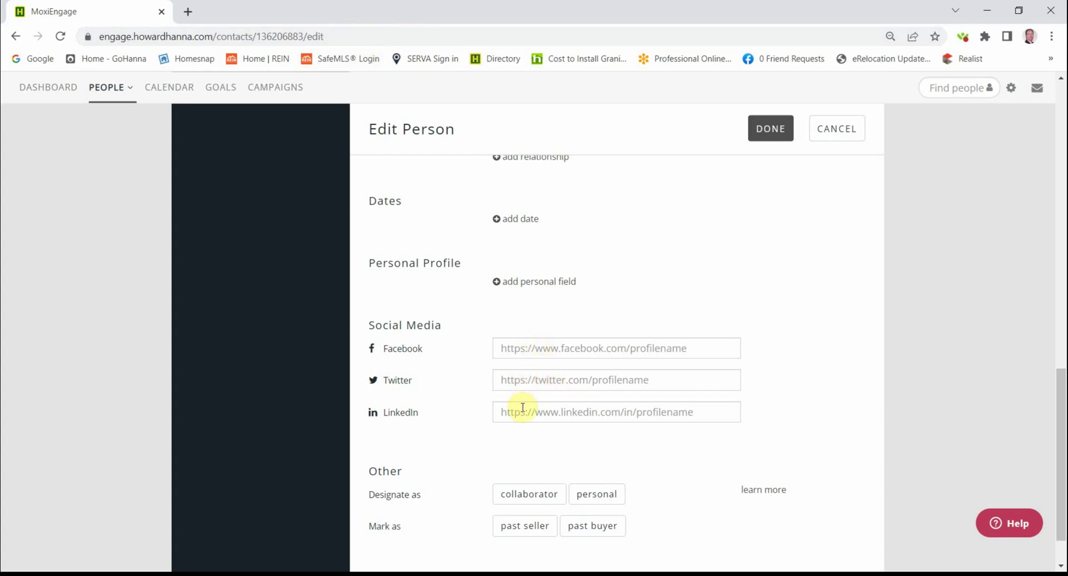
scroll(511, 433, down, 1)
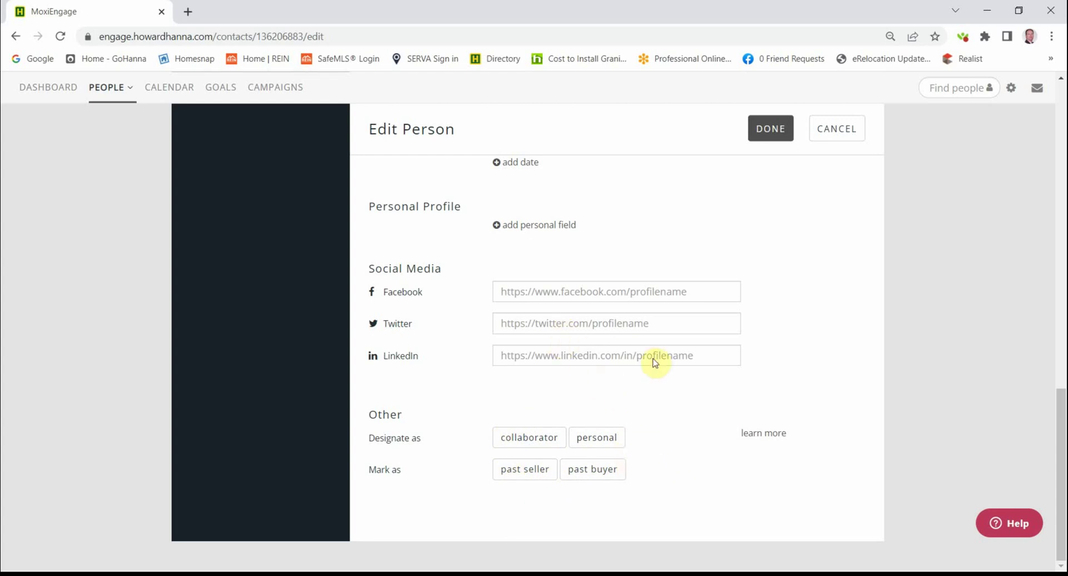
scroll(693, 363, up, 1)
scroll(693, 363, up, 5)
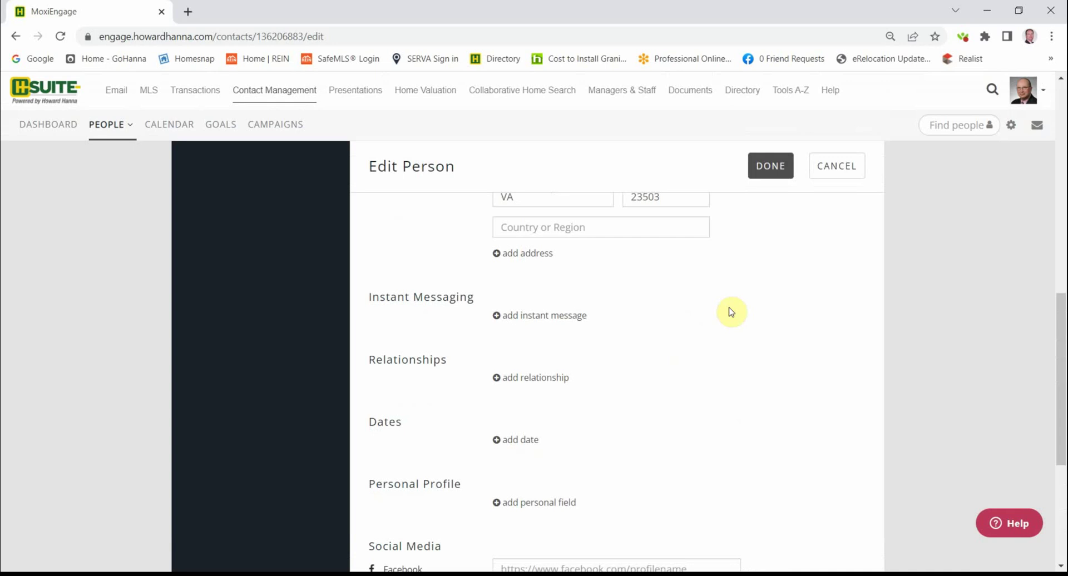
- Save the contact's edits, then re-save the 1/11/2023 note with blank lines added below it
click(769, 167)
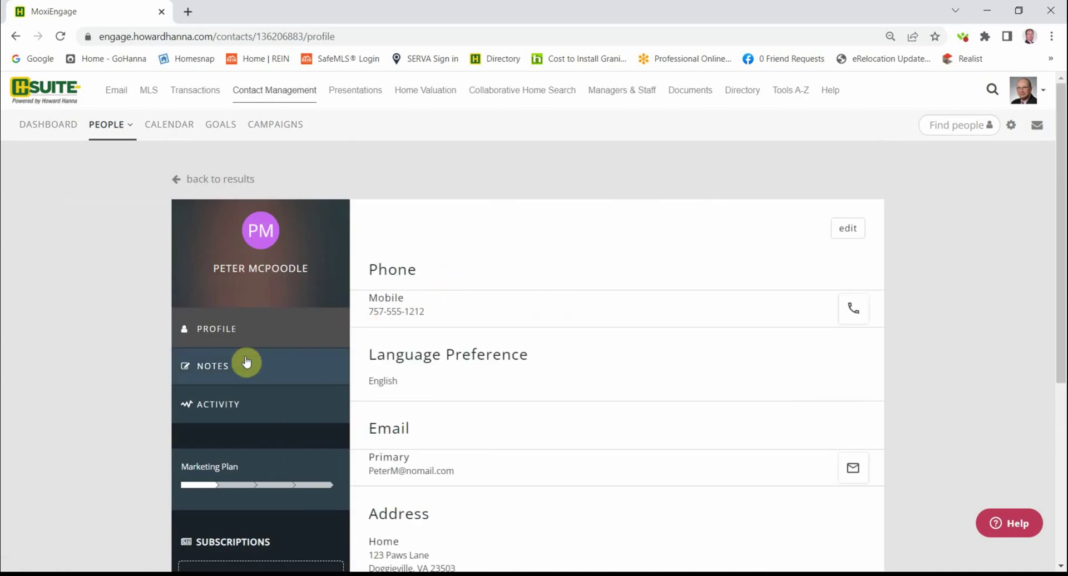
click(208, 371)
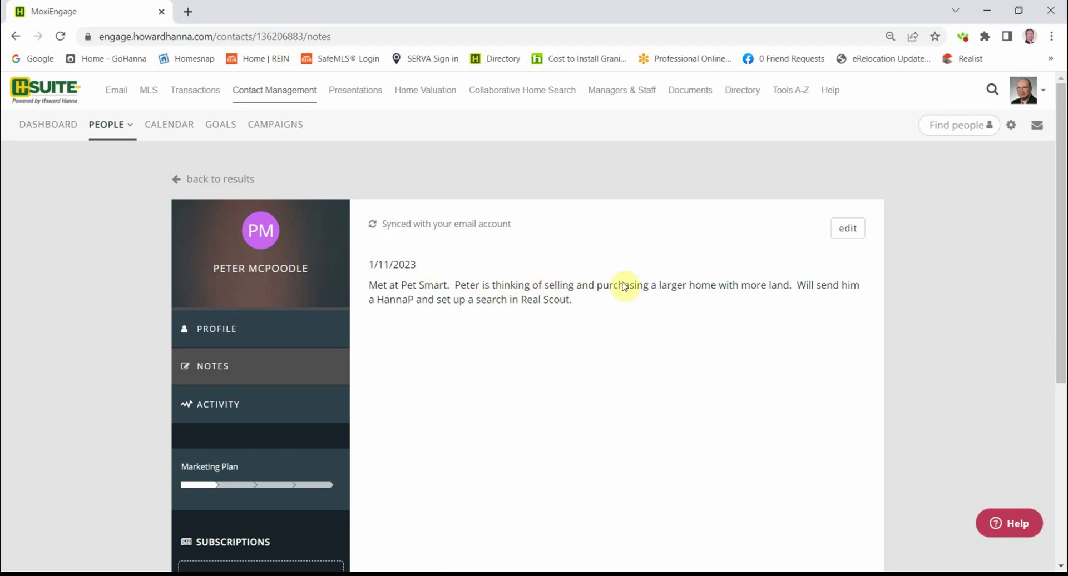
click(843, 230)
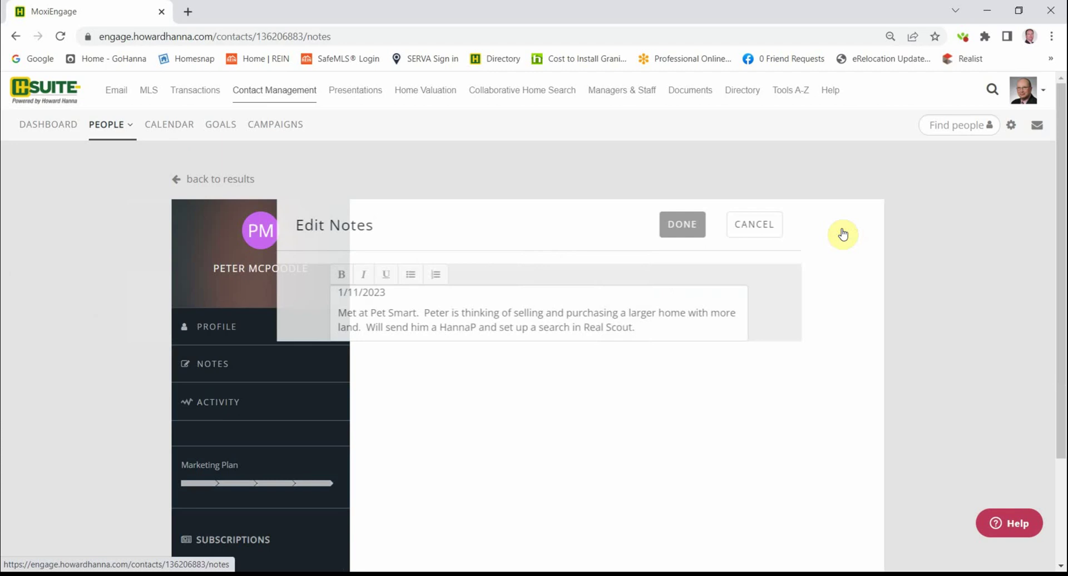
click(730, 331)
key(Return)
key(Return)
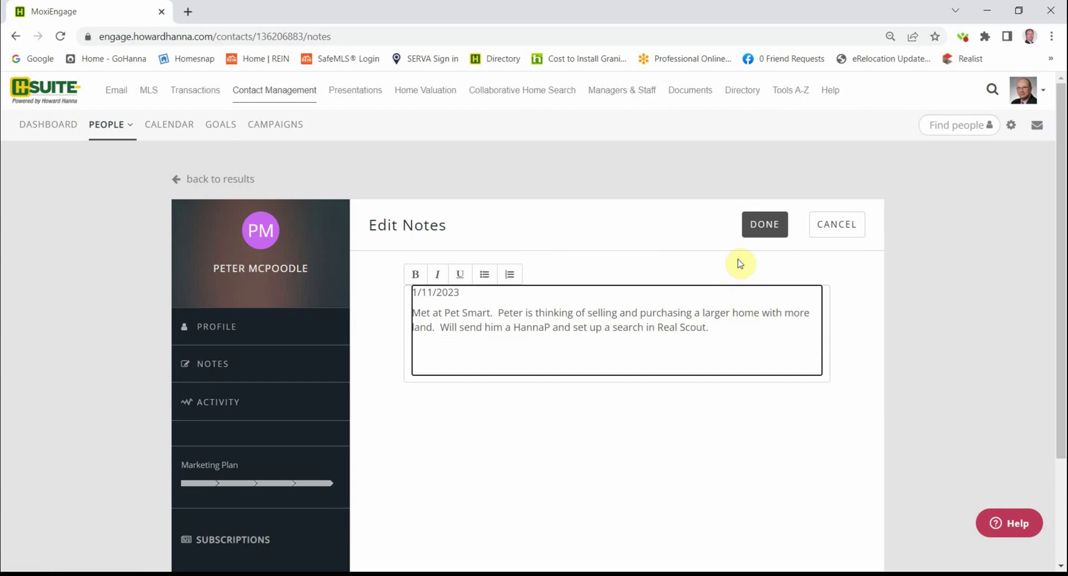
click(761, 225)
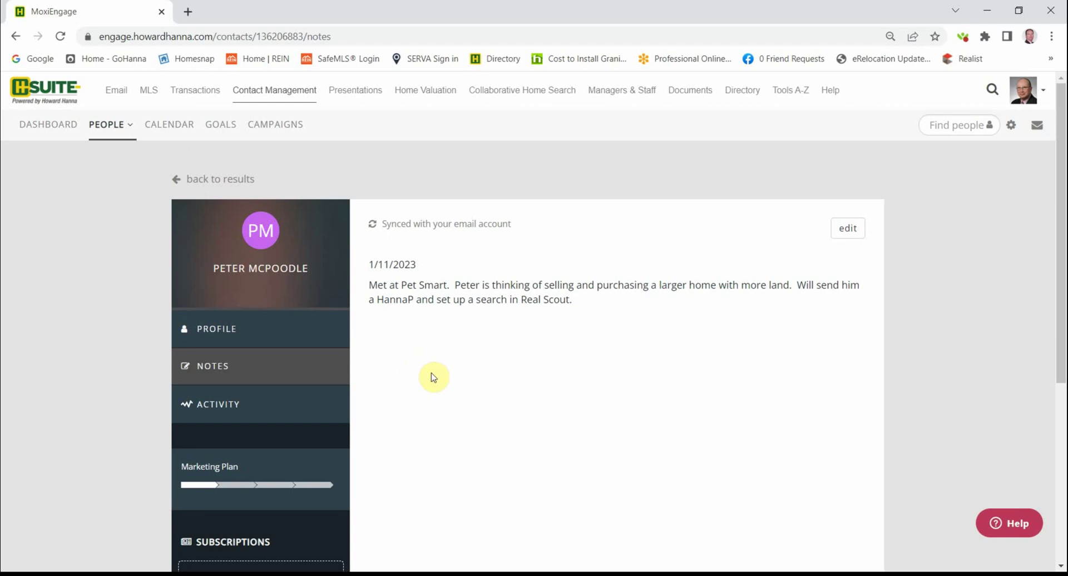
- Open the contact's Add Subscription page from the sidebar's SUBSCRIPTIONS section
scroll(434, 376, down, 4)
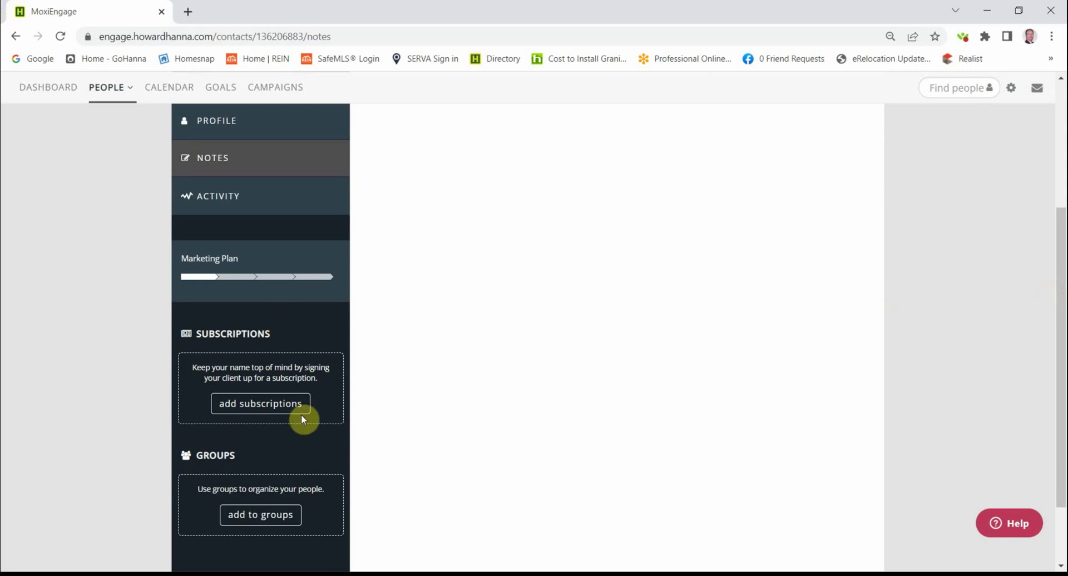
click(248, 405)
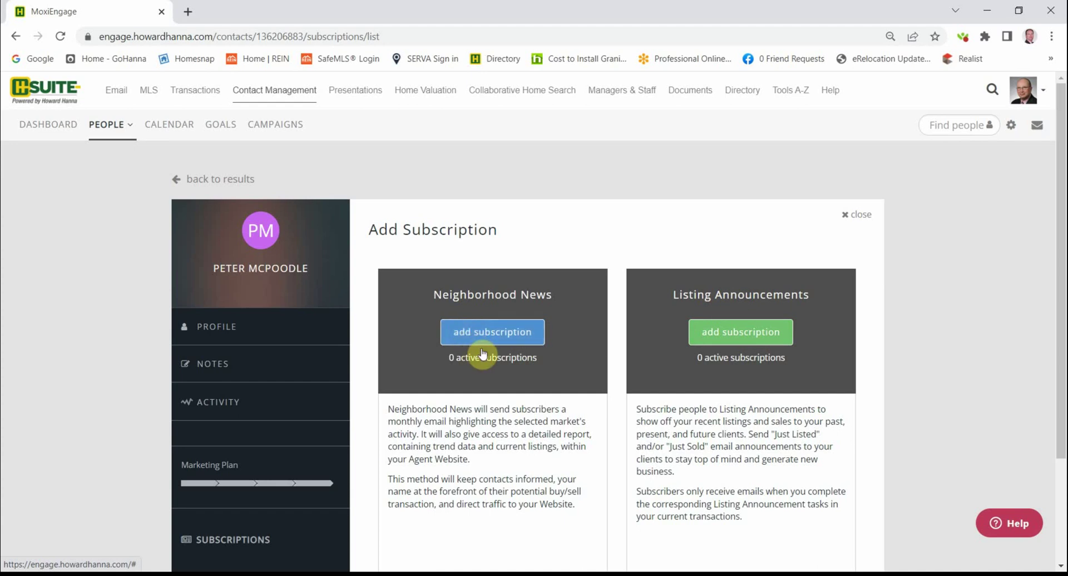
- Start a Neighborhood News subscription, preview the Quick ZIP-code option, then close it unsaved
click(479, 332)
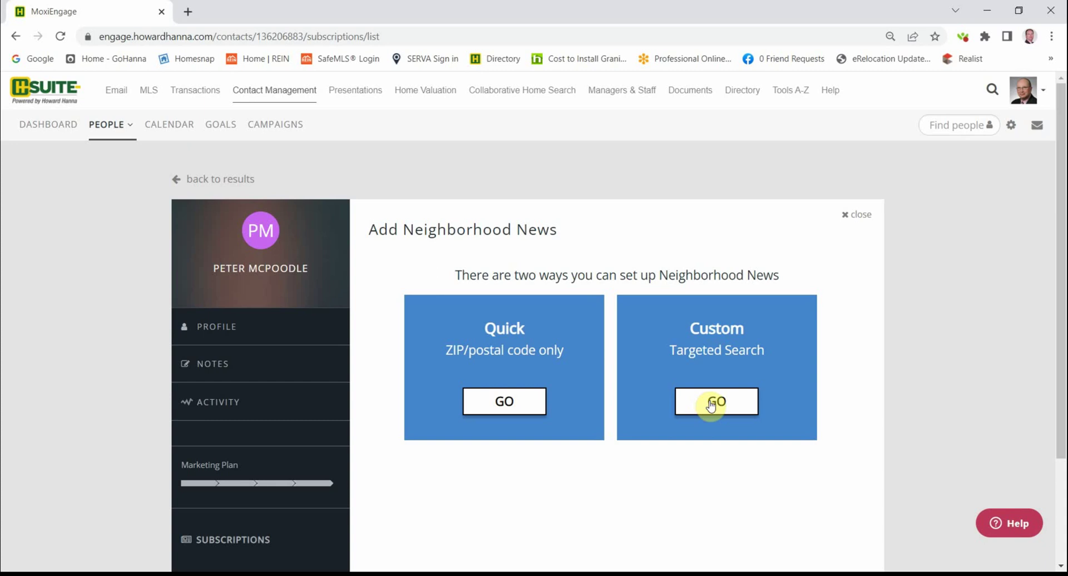
click(507, 401)
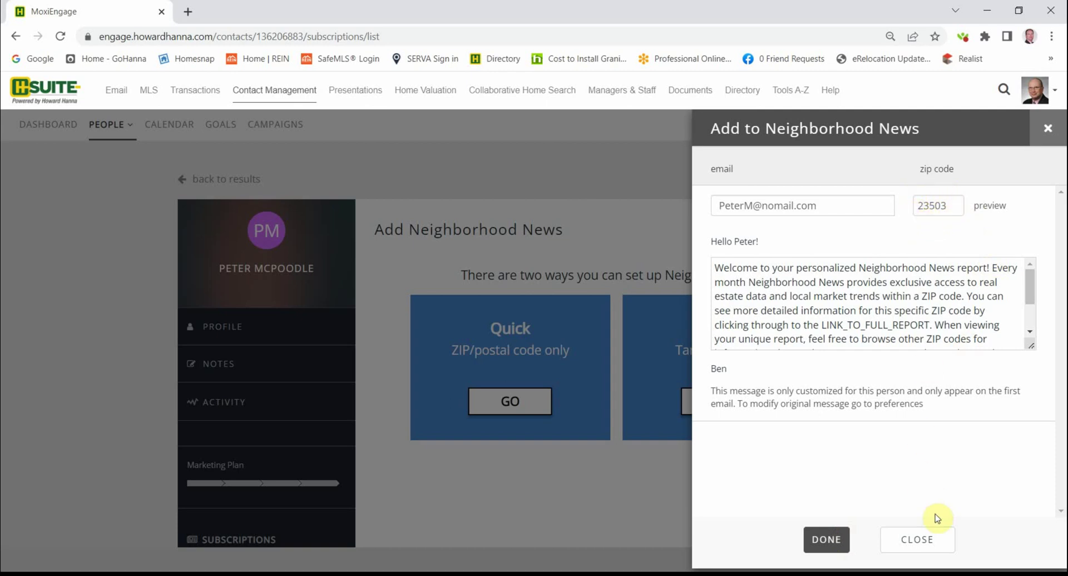
click(926, 538)
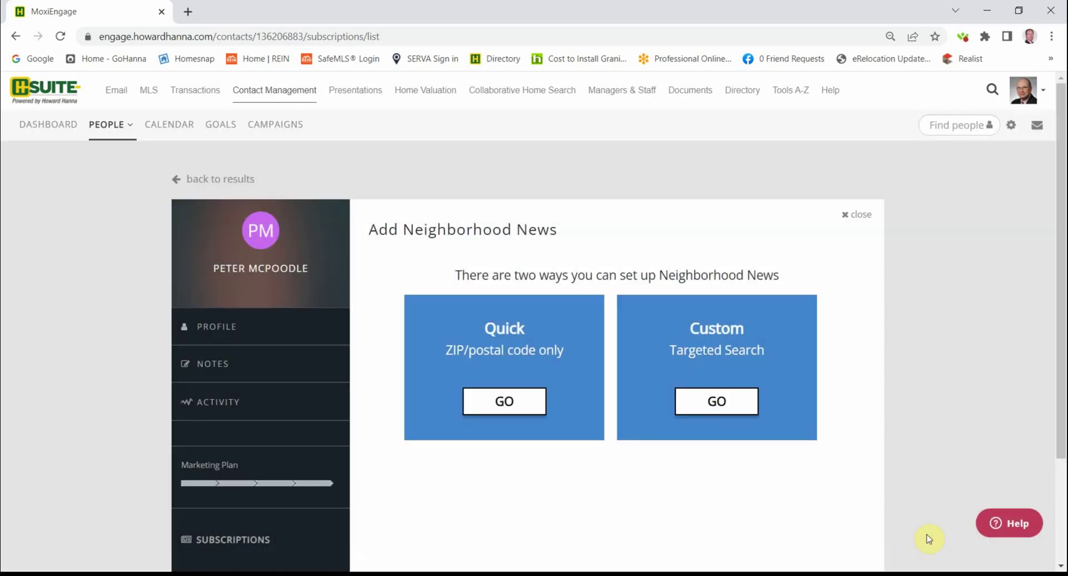
- Draw a custom Targeted Search boundary near Ocean View Beach Park and accept the recipients
click(716, 407)
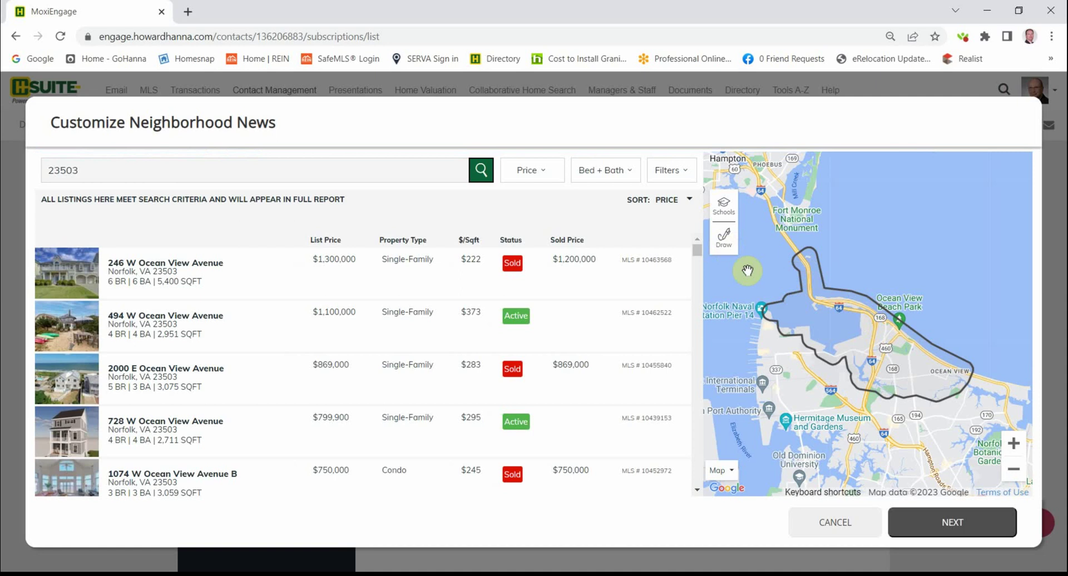
click(723, 244)
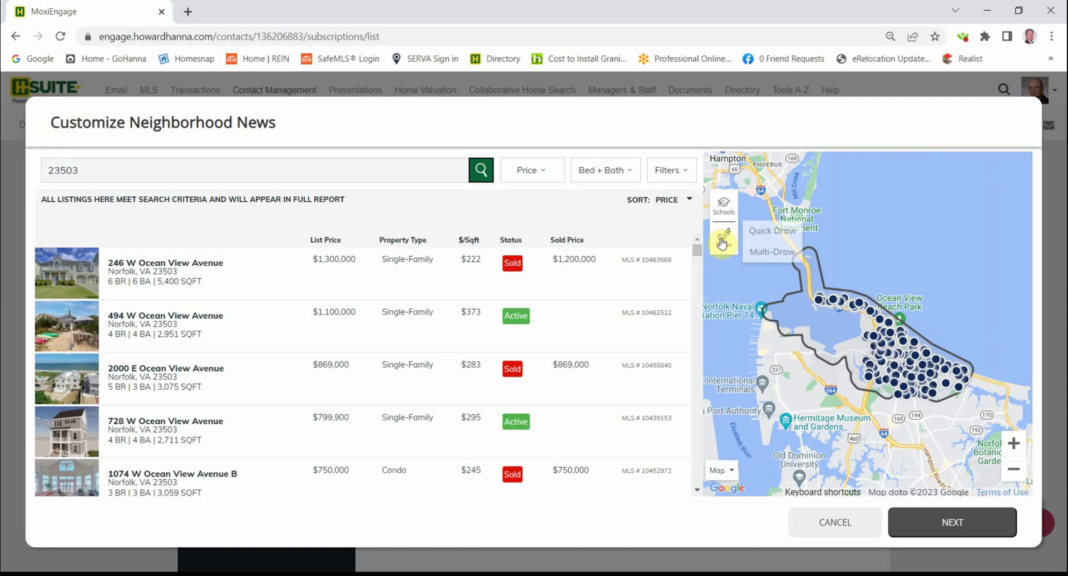
click(752, 232)
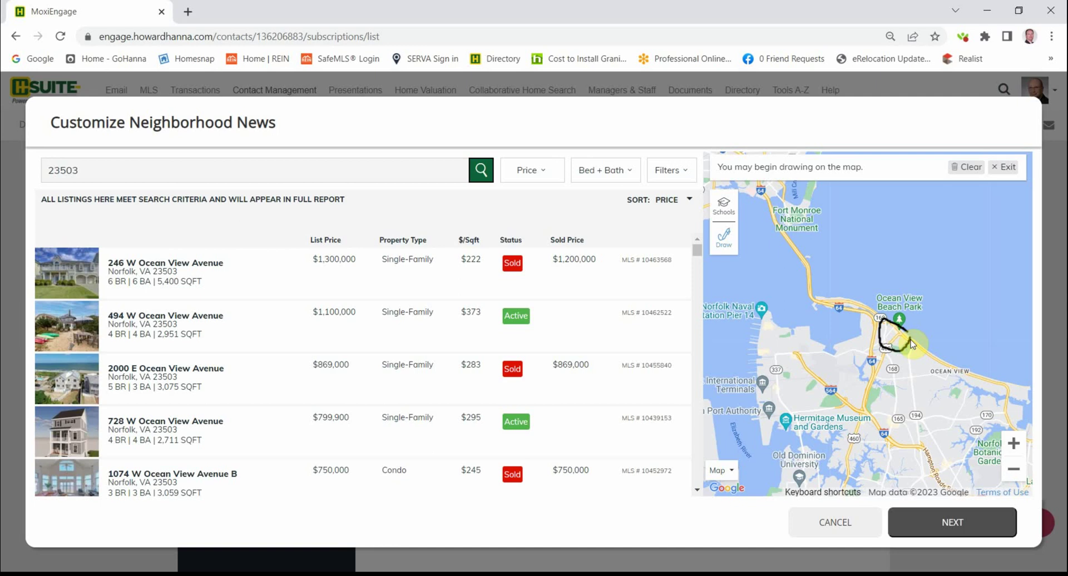
drag(908, 336, 903, 349)
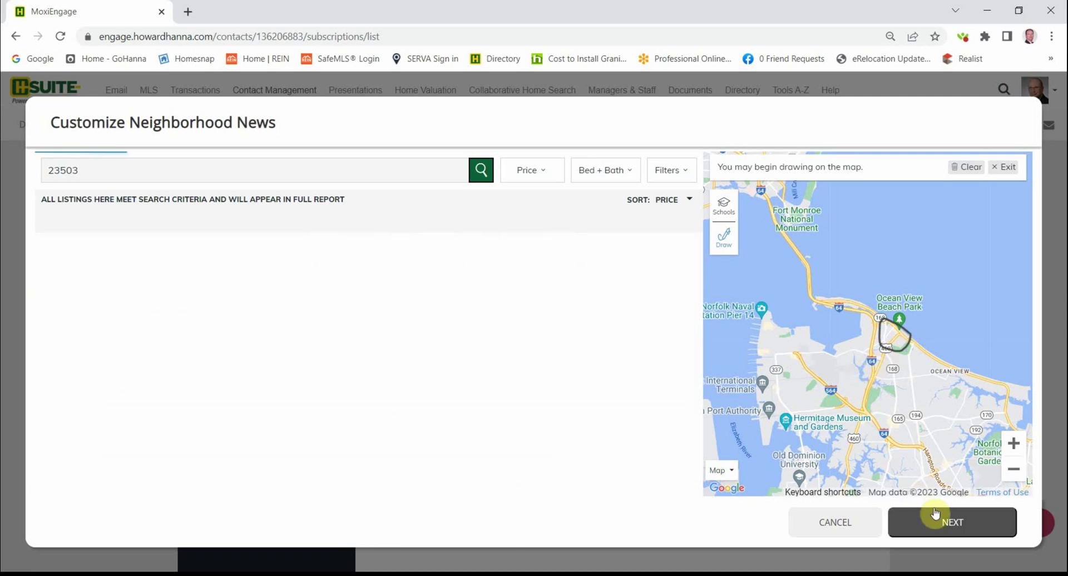
click(955, 522)
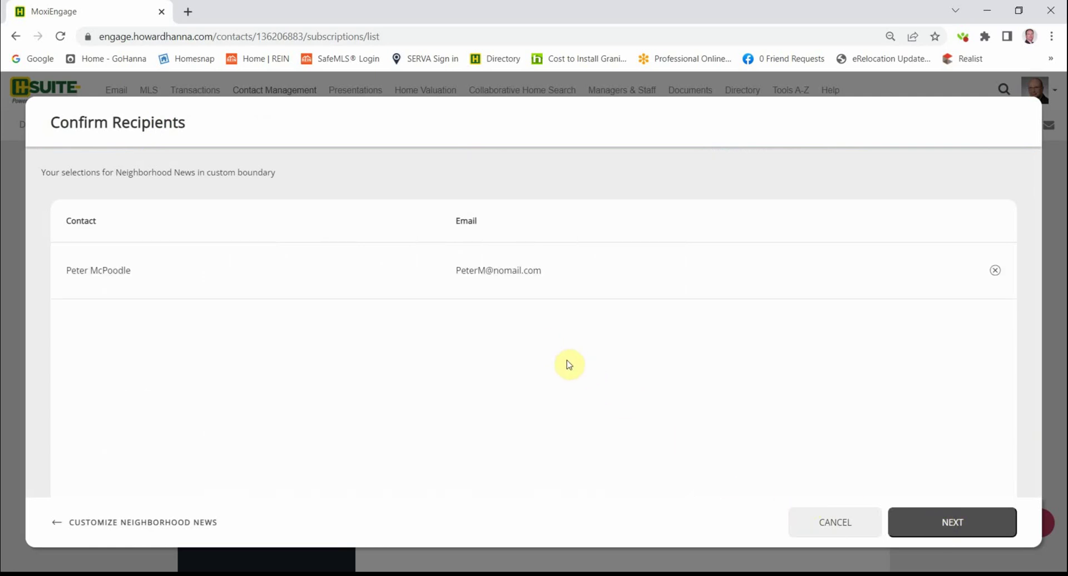
click(944, 522)
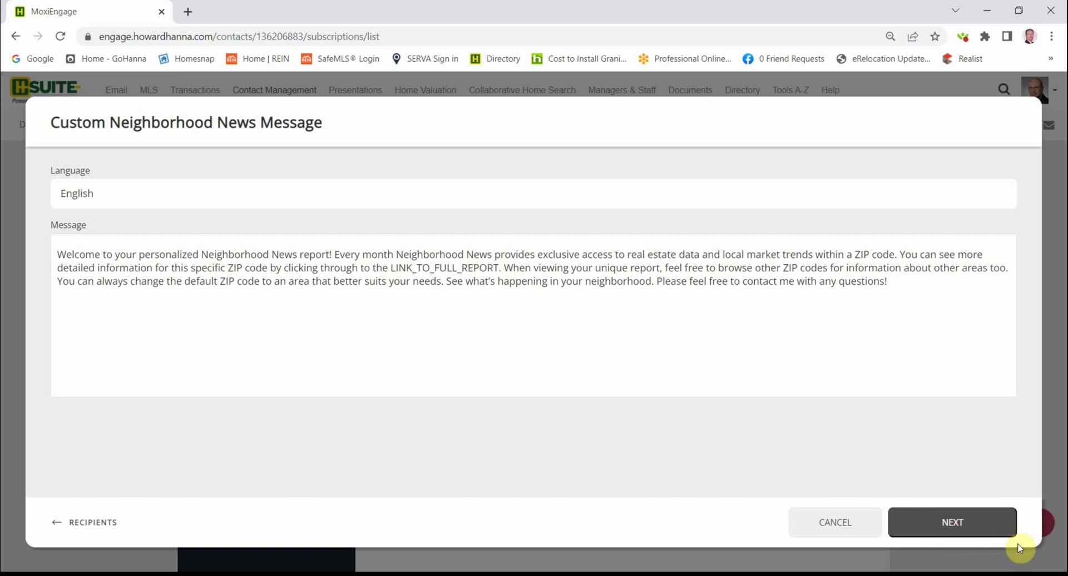
- Preview the newsletter email, scrolling through its 3 listings, market trends and contact form
click(949, 524)
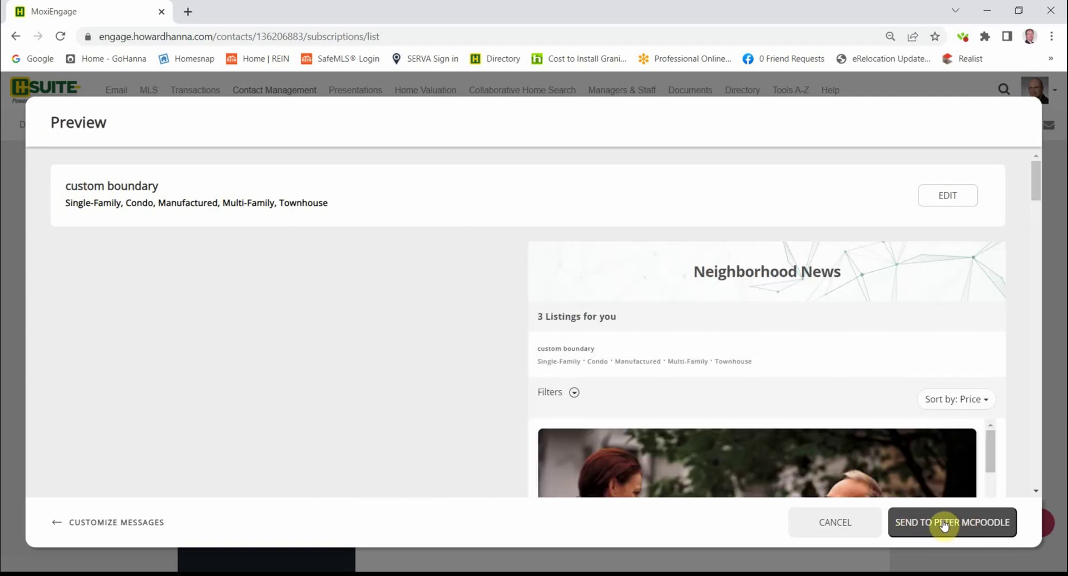
scroll(845, 398, down, 10)
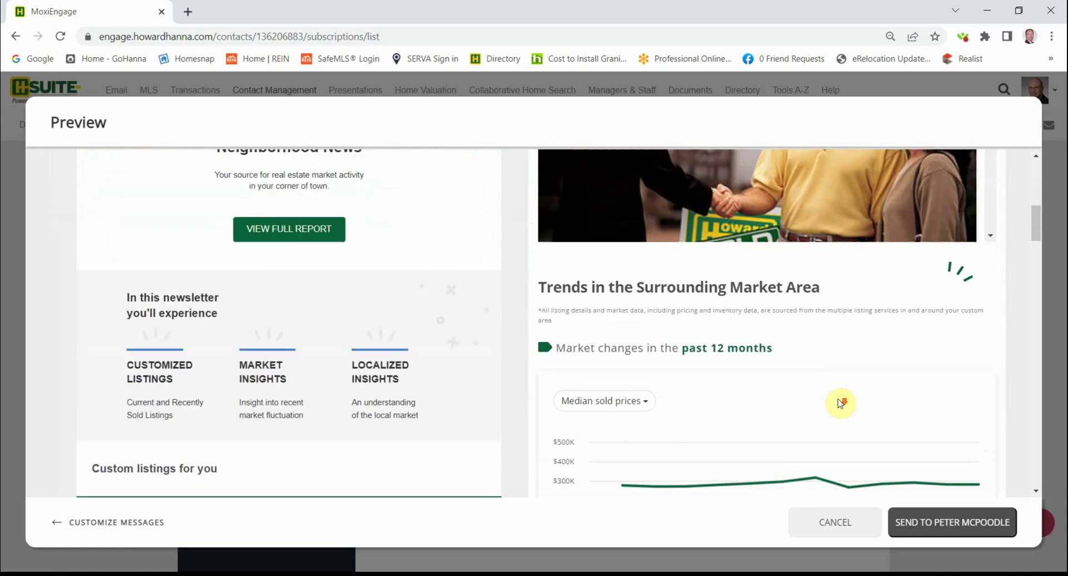
scroll(836, 405, down, 7)
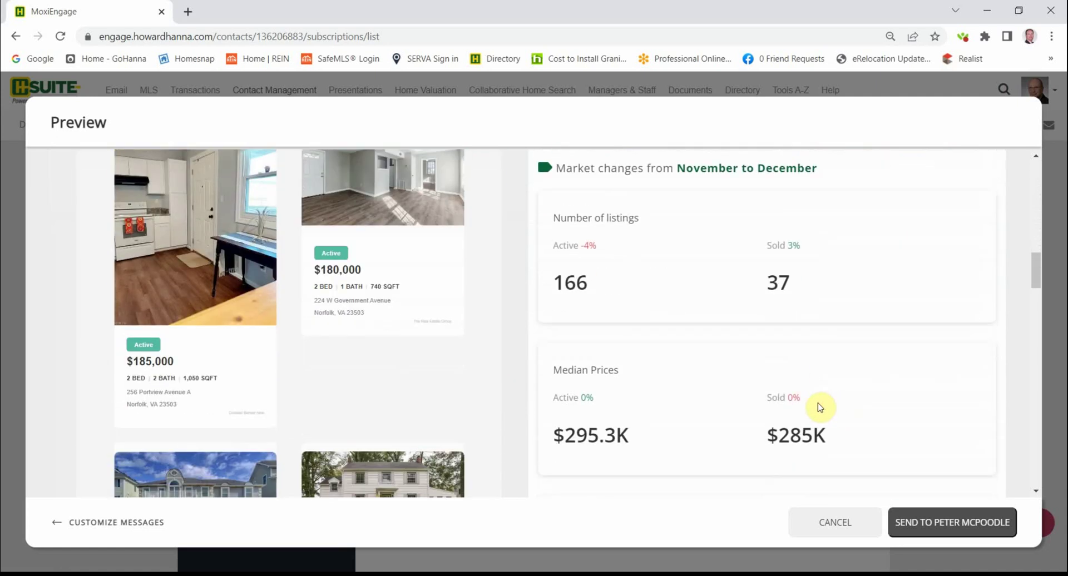
scroll(813, 409, down, 8)
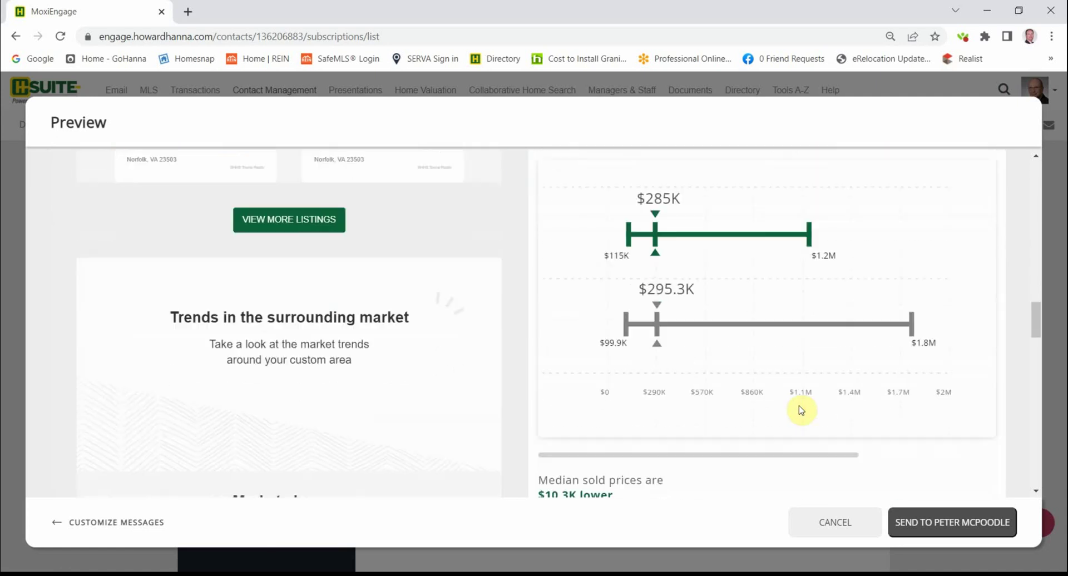
scroll(799, 410, down, 6)
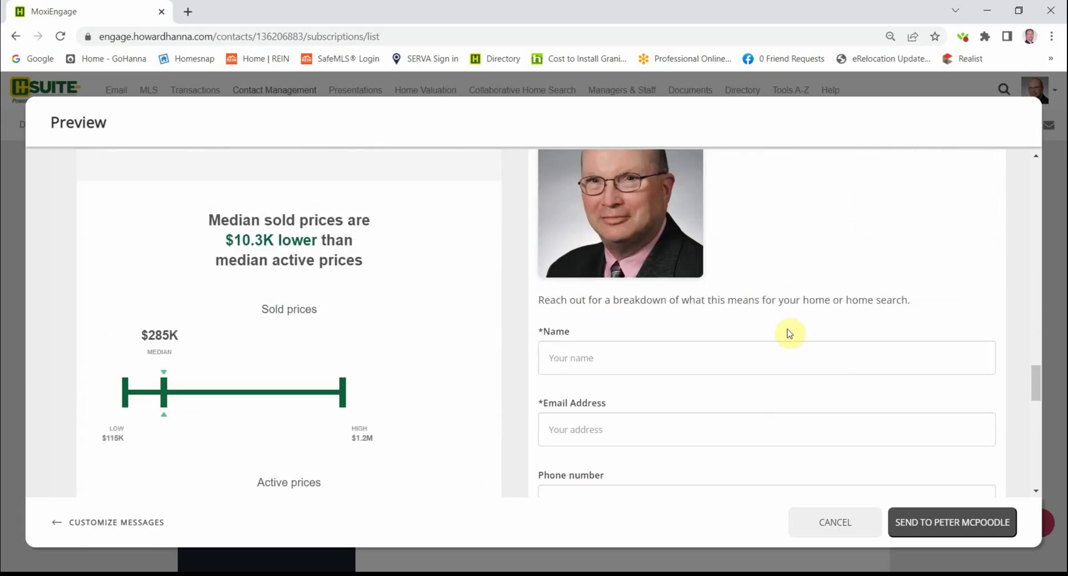
scroll(726, 409, down, 6)
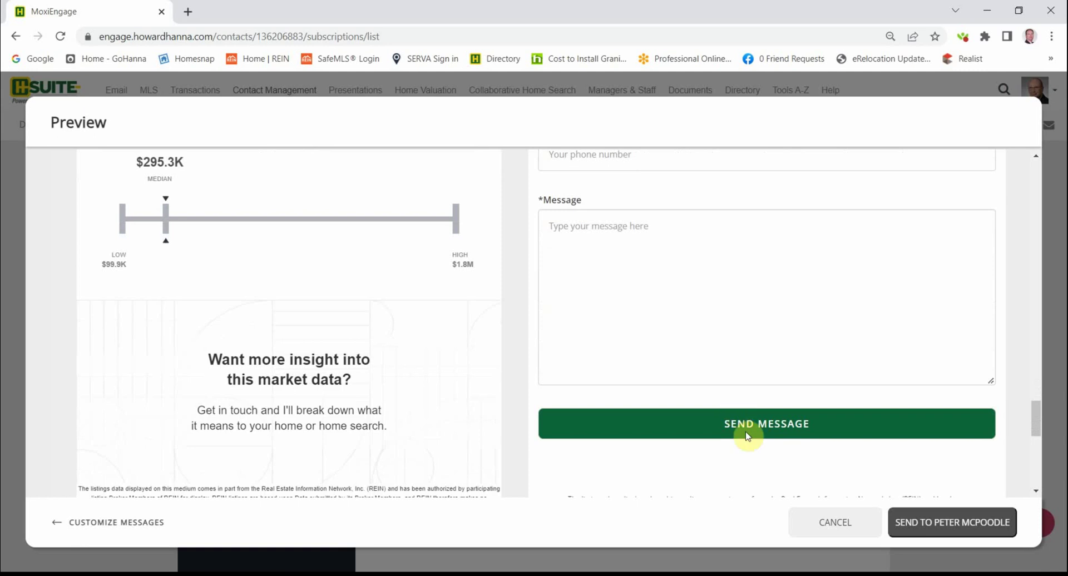
- Cancel the Neighborhood News newsletter without sending and close its setup
click(837, 523)
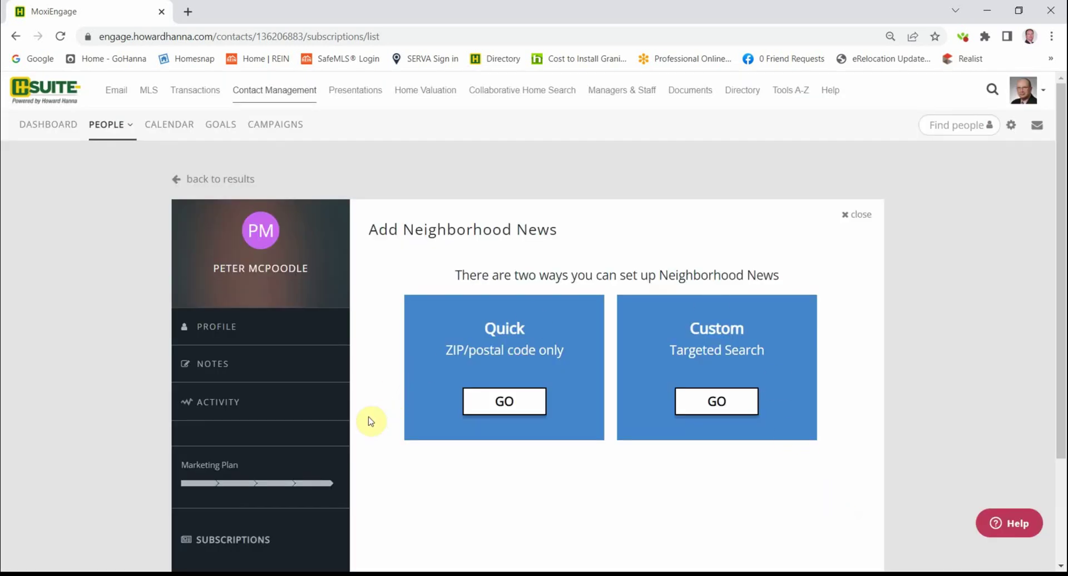
scroll(334, 439, down, 3)
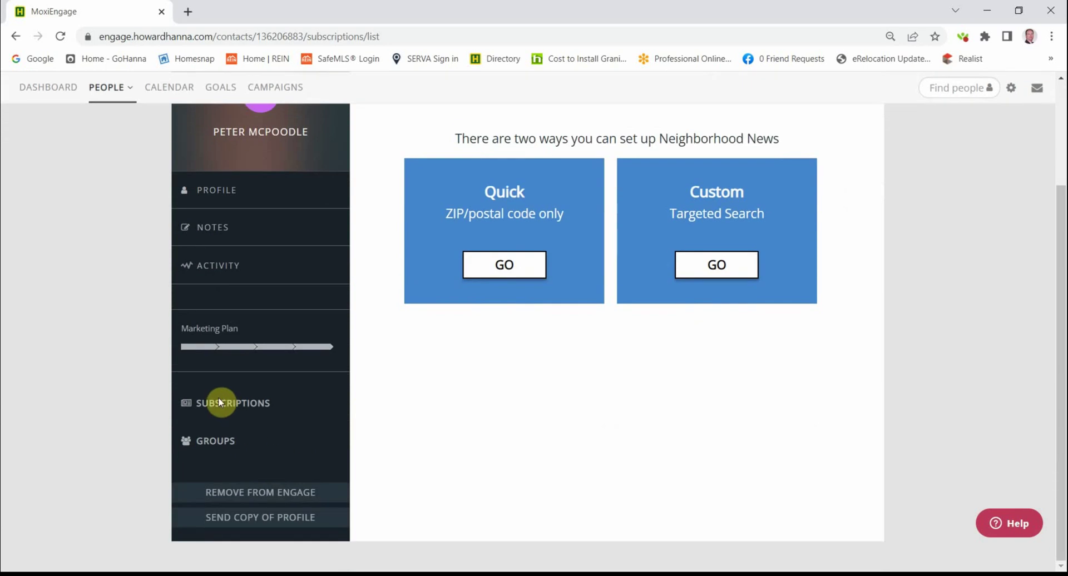
scroll(831, 143, up, 3)
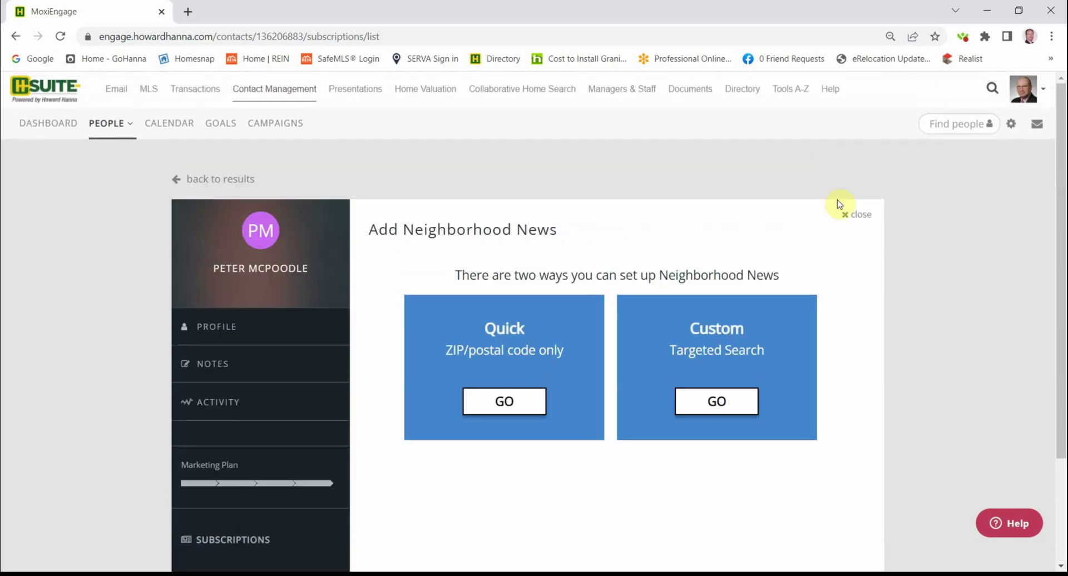
click(854, 214)
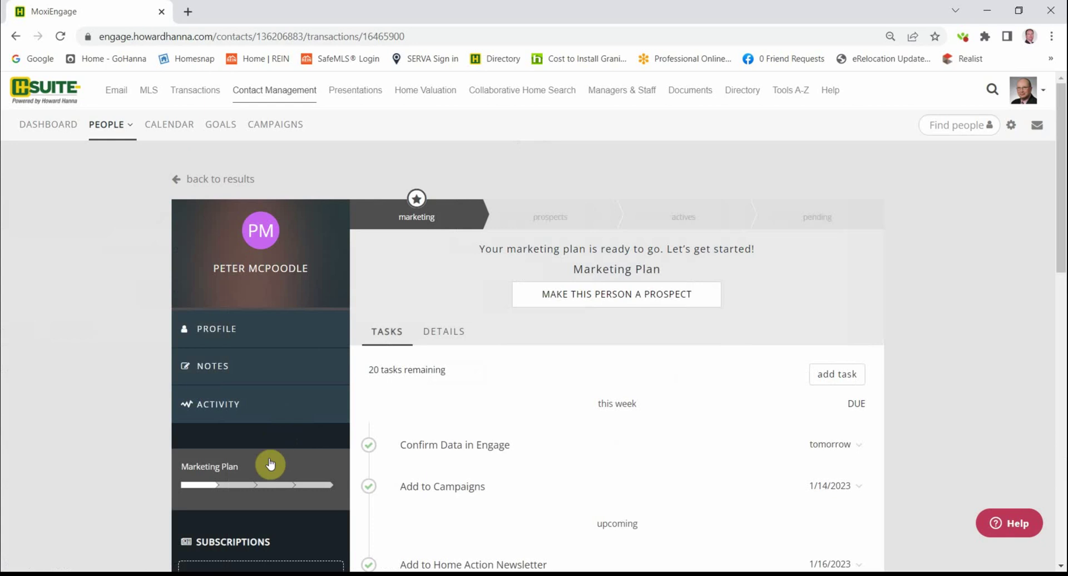
scroll(241, 495, down, 1)
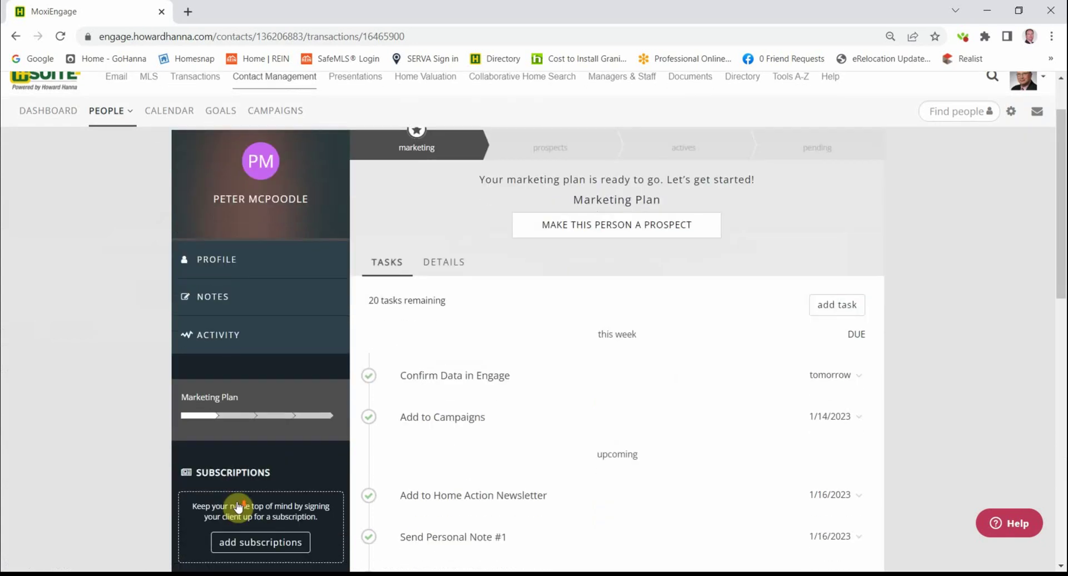
- Review the Listing Announcements subscription options and dismiss them without saving
click(259, 540)
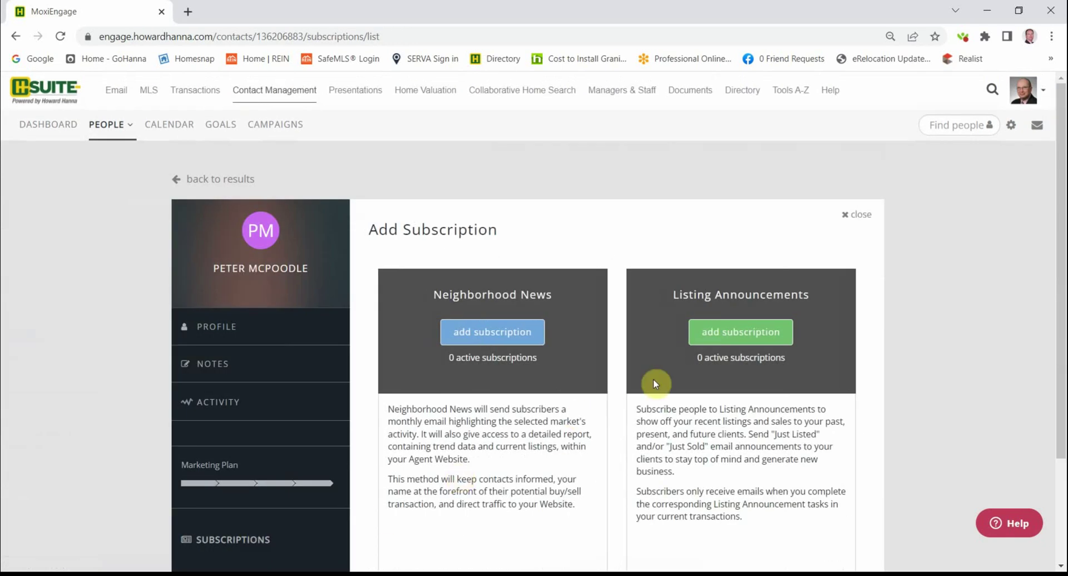
click(730, 335)
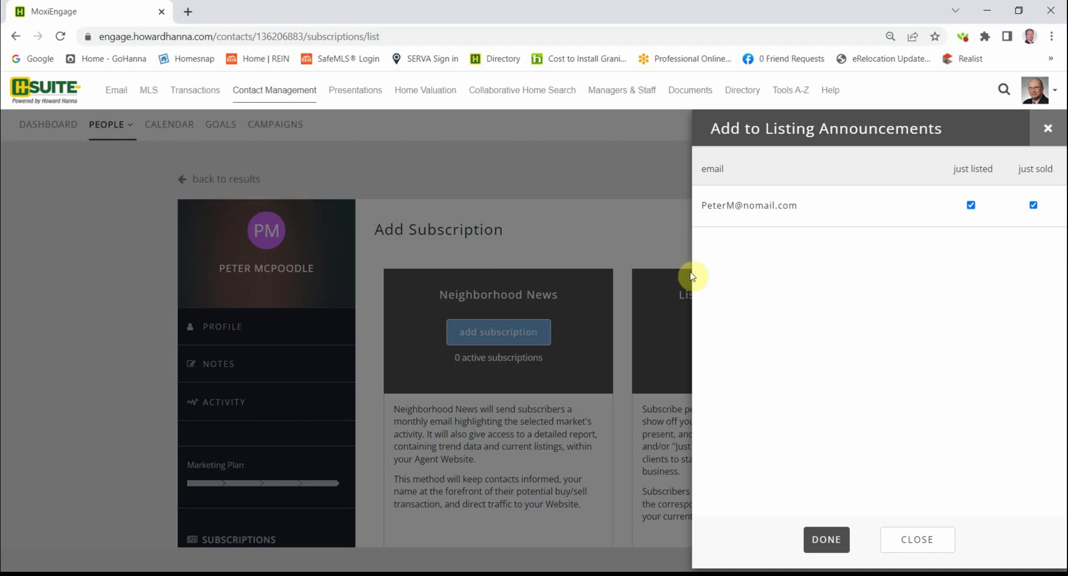
click(915, 539)
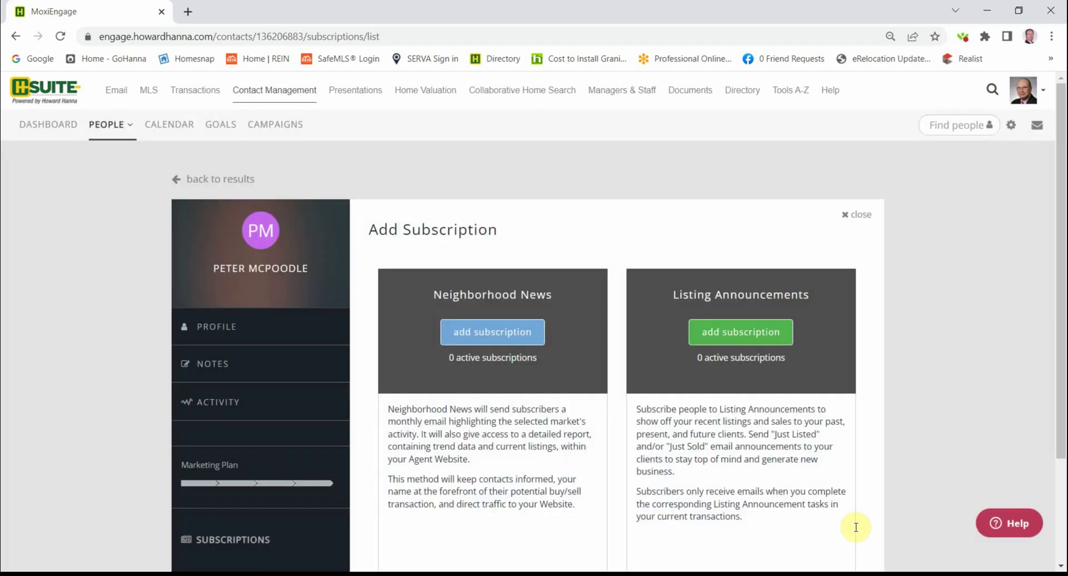
scroll(534, 473, down, 3)
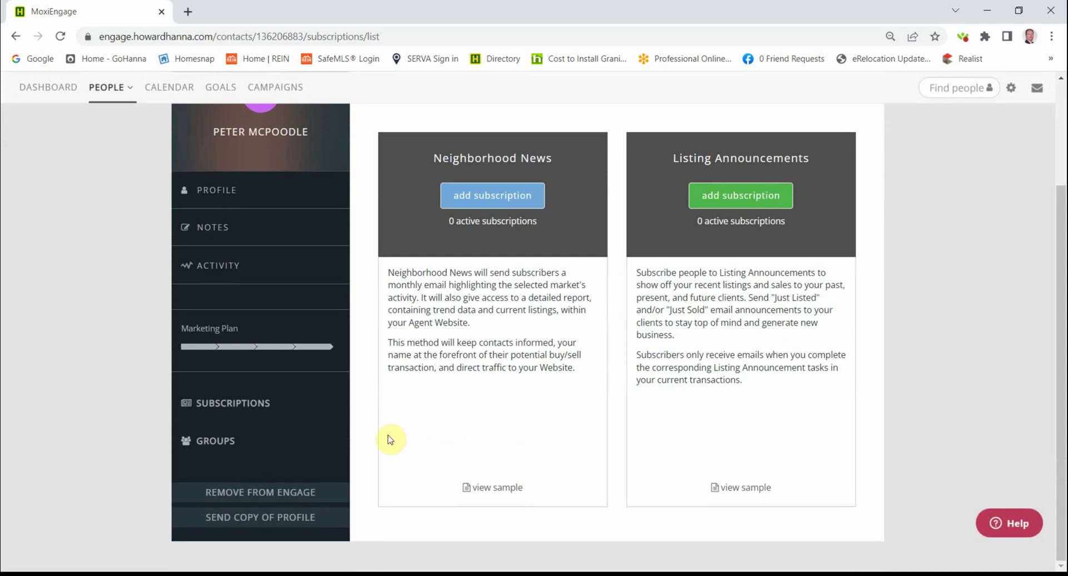
scroll(403, 435, up, 3)
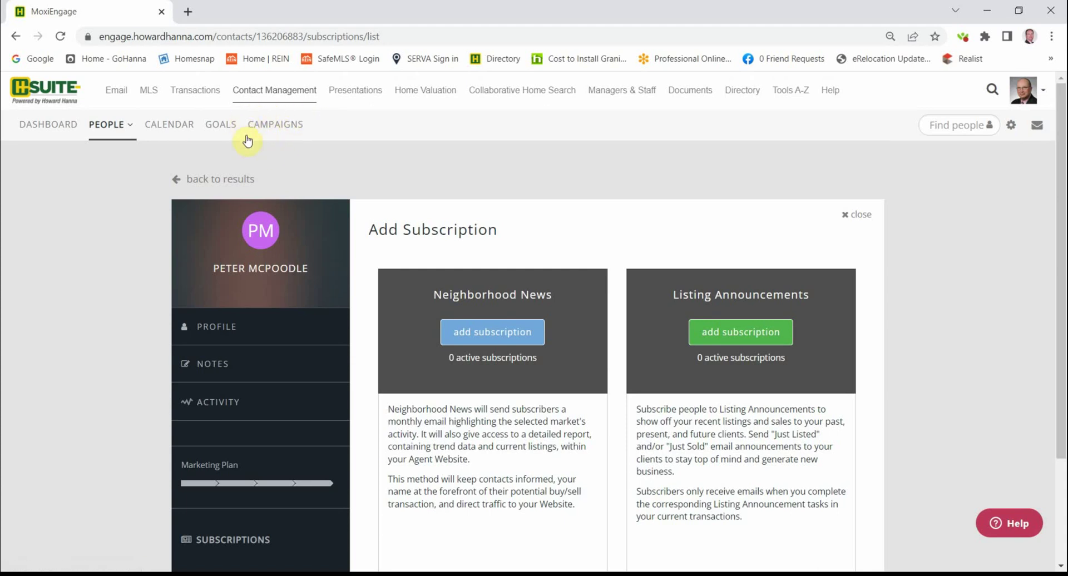
- Open the Campaigns Library and browse campaigns like Holiday E-Cards, Trending at Home and Lead Re-Engagement
click(276, 126)
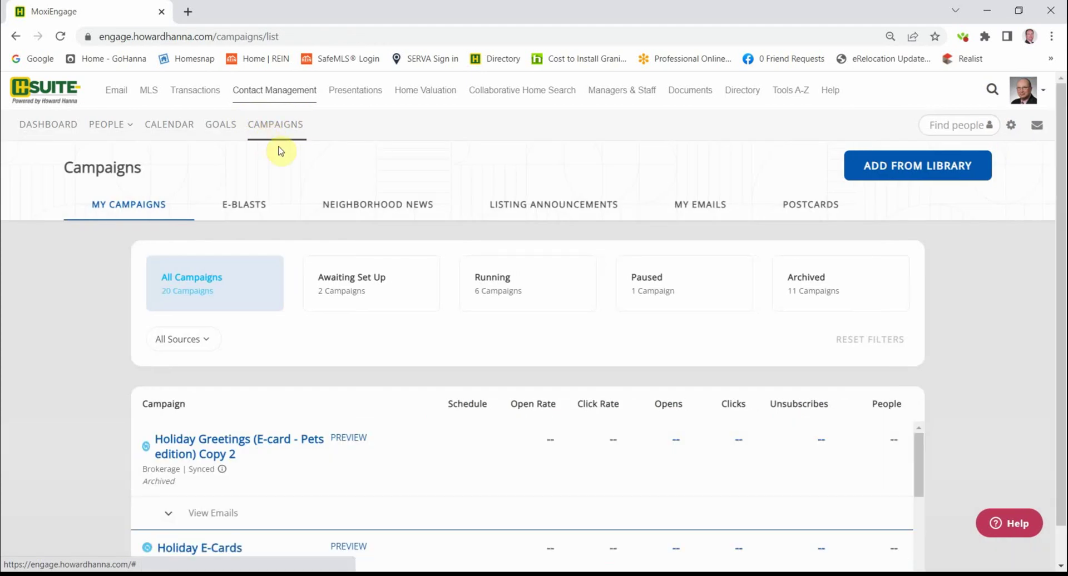
click(902, 170)
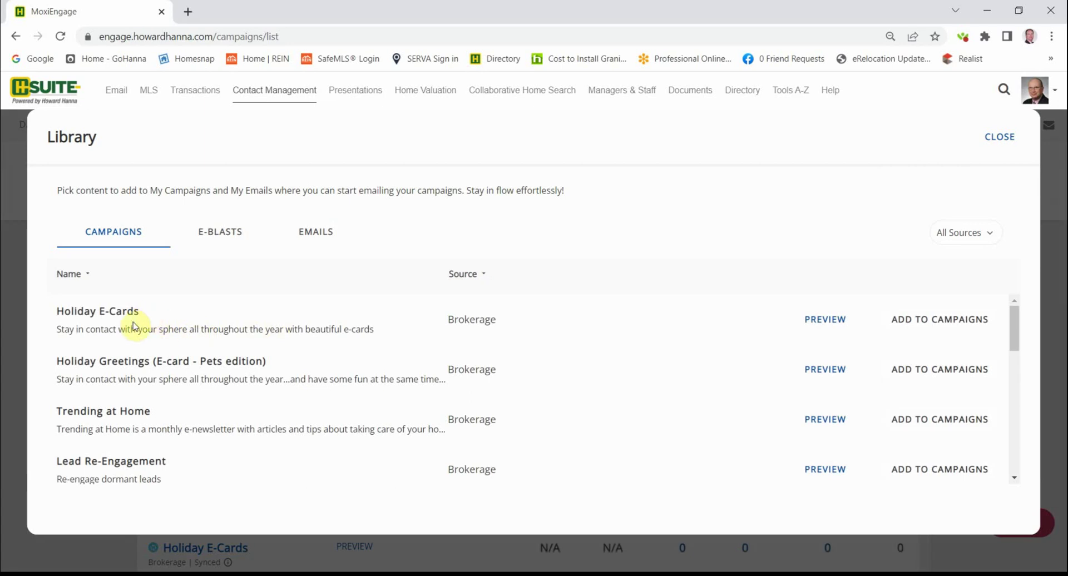
scroll(171, 347, down, 7)
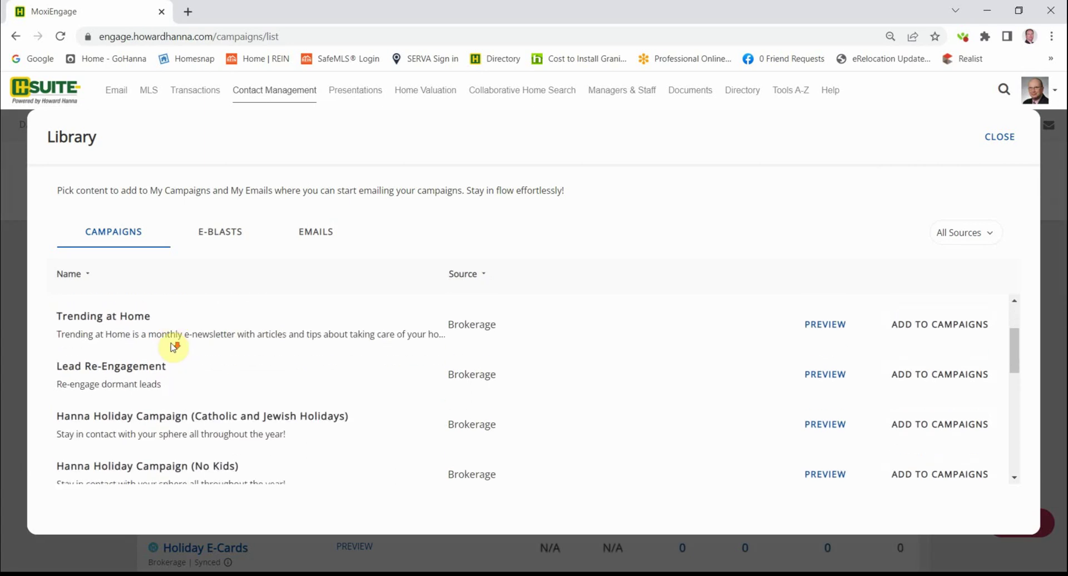
scroll(173, 349, down, 3)
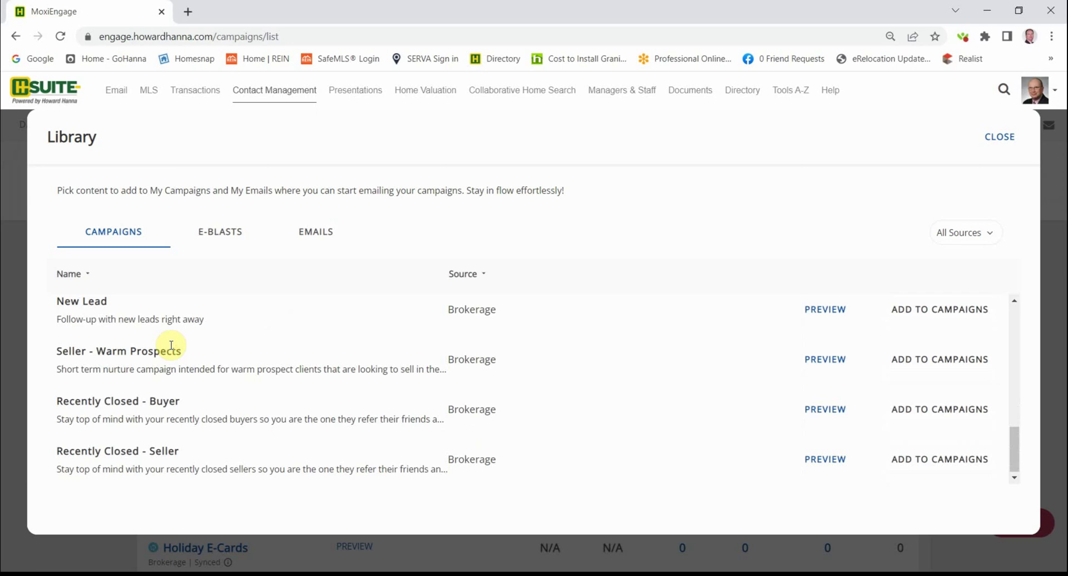
scroll(171, 346, up, 5)
scroll(171, 345, up, 3)
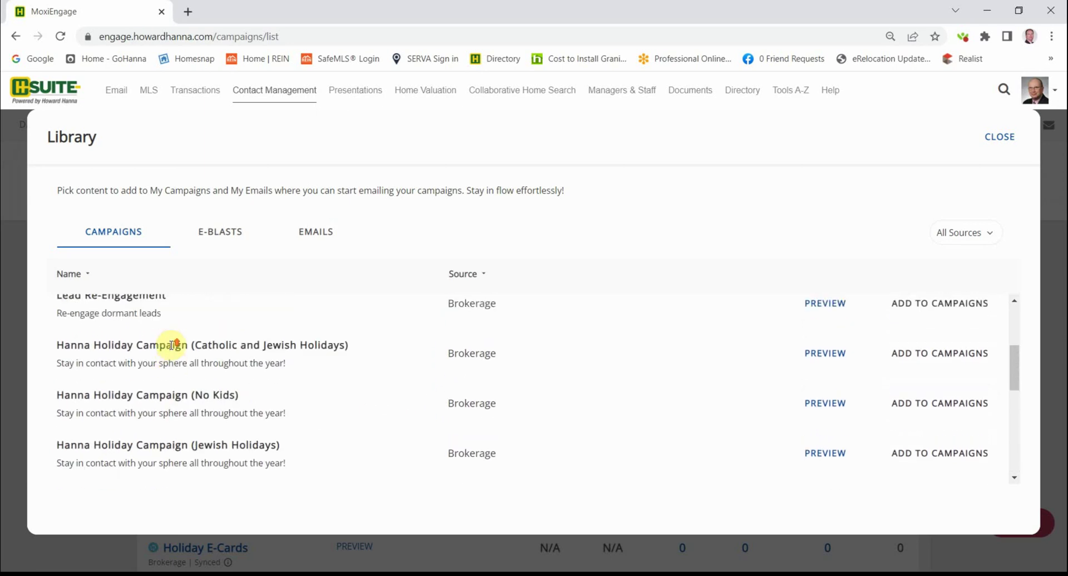
scroll(167, 356, up, 2)
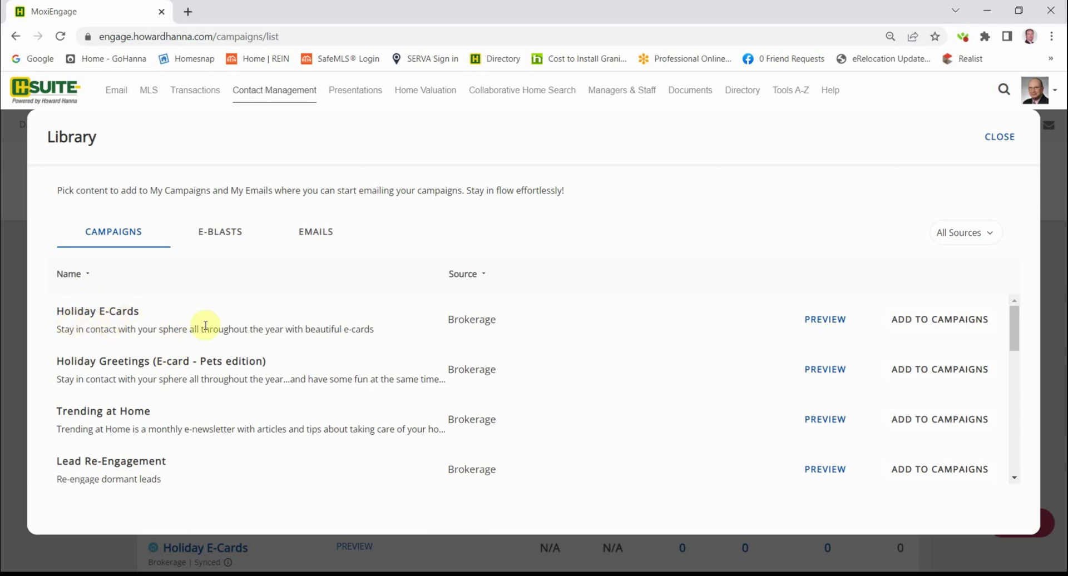
- Preview Holiday E-Cards and jump to its last card, Holiday 2023: Christmas
click(833, 320)
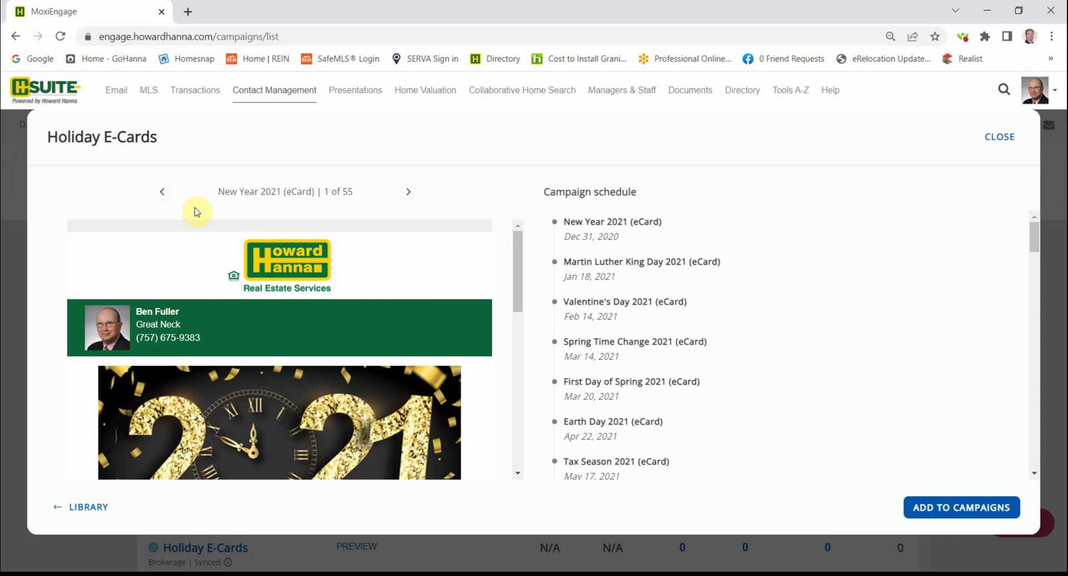
click(163, 193)
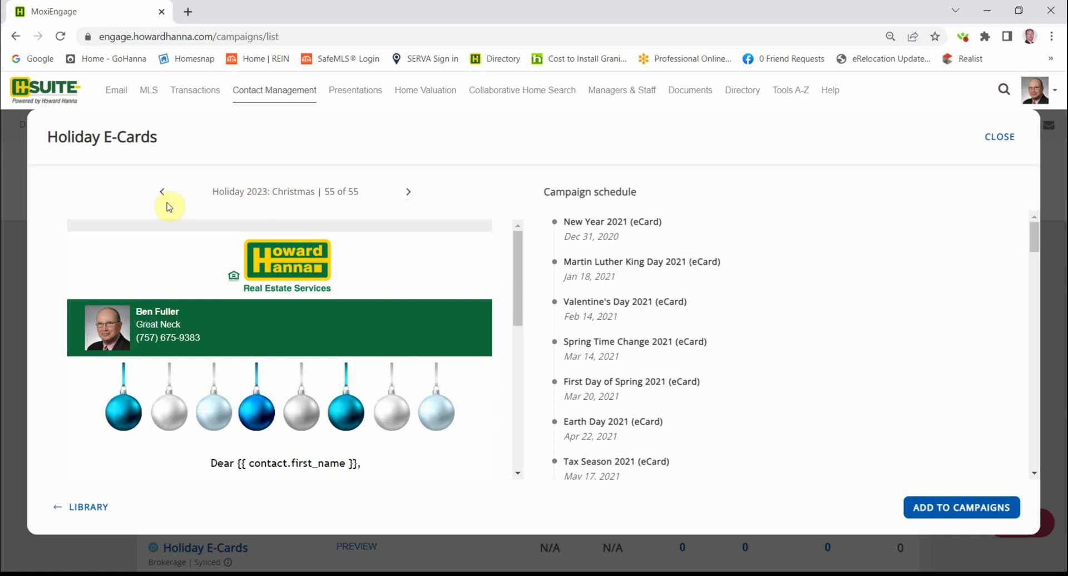
scroll(178, 329, down, 4)
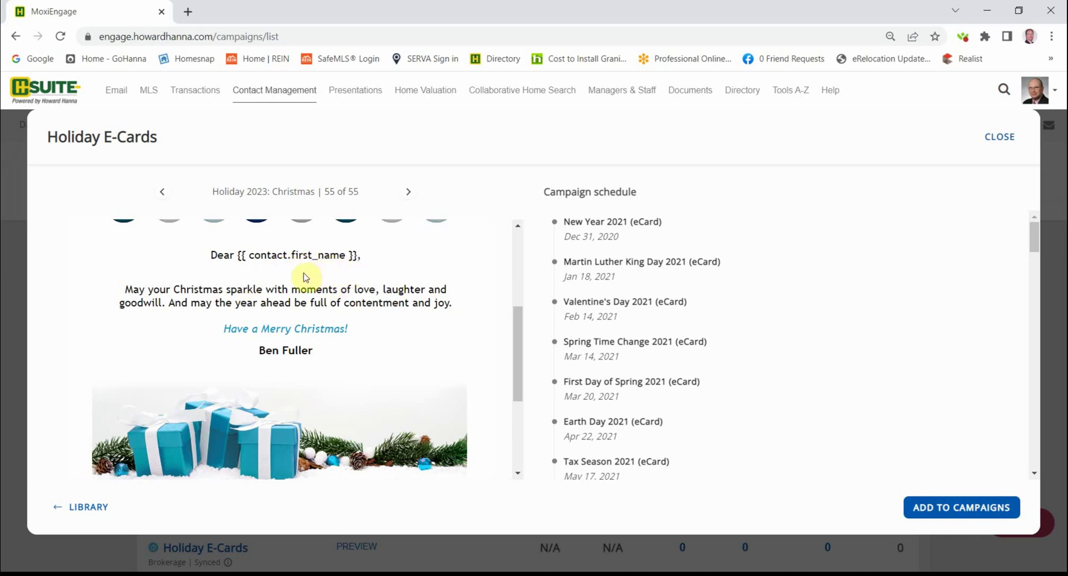
scroll(302, 279, down, 5)
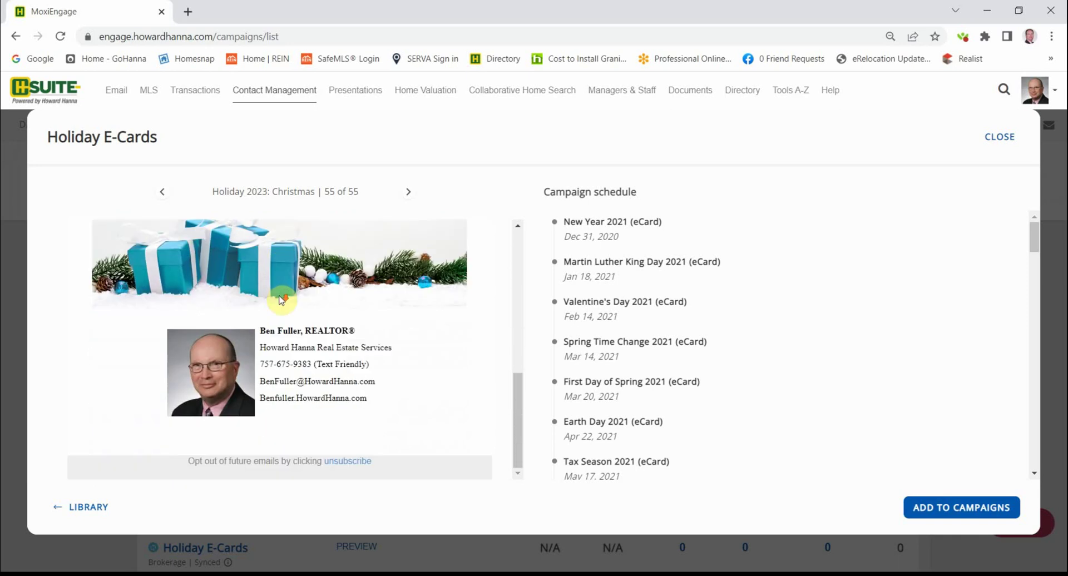
scroll(281, 298, up, 8)
- Step back through the Holiday Season and Thanksgiving e-cards, scrolling each one
click(162, 192)
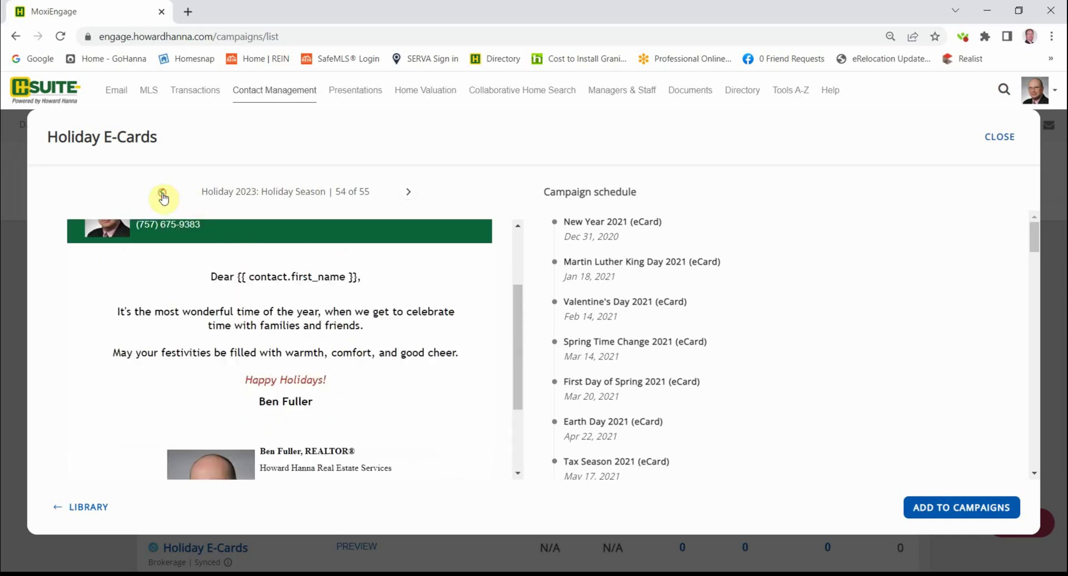
scroll(238, 292, down, 3)
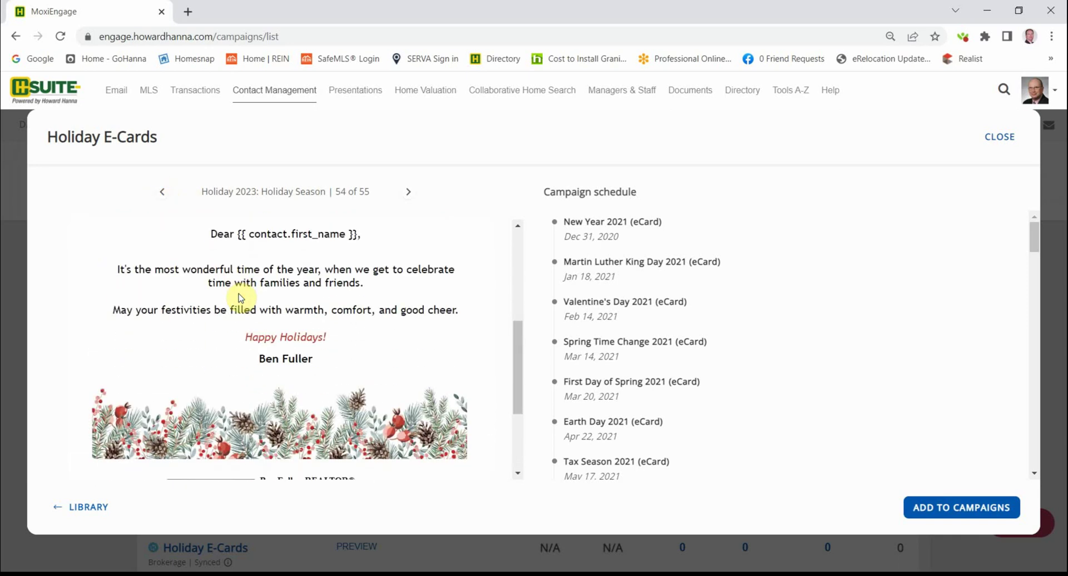
scroll(238, 293, up, 4)
scroll(238, 293, up, 1)
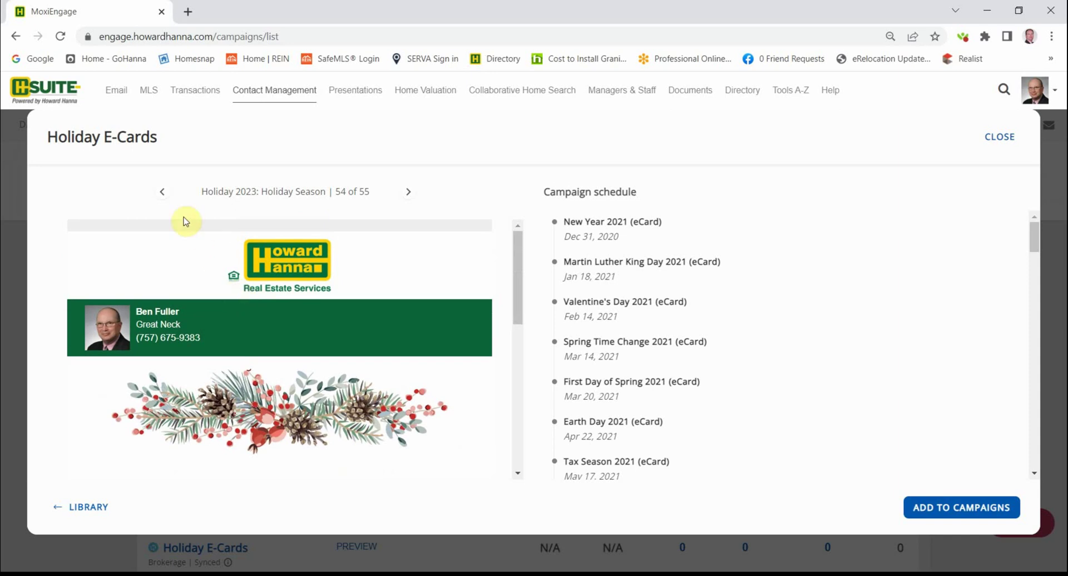
click(161, 199)
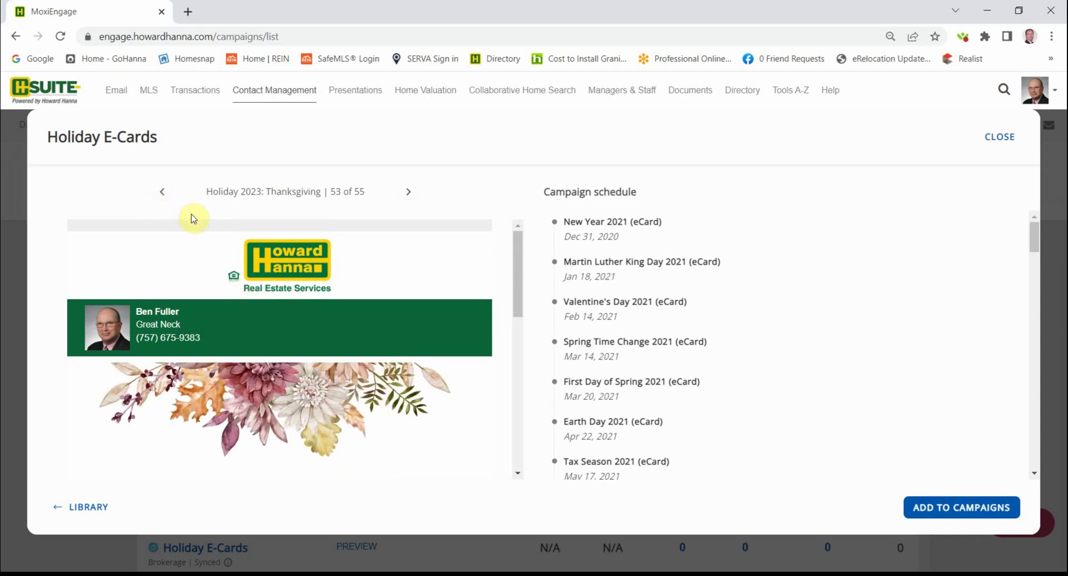
scroll(202, 232, down, 5)
scroll(201, 234, up, 5)
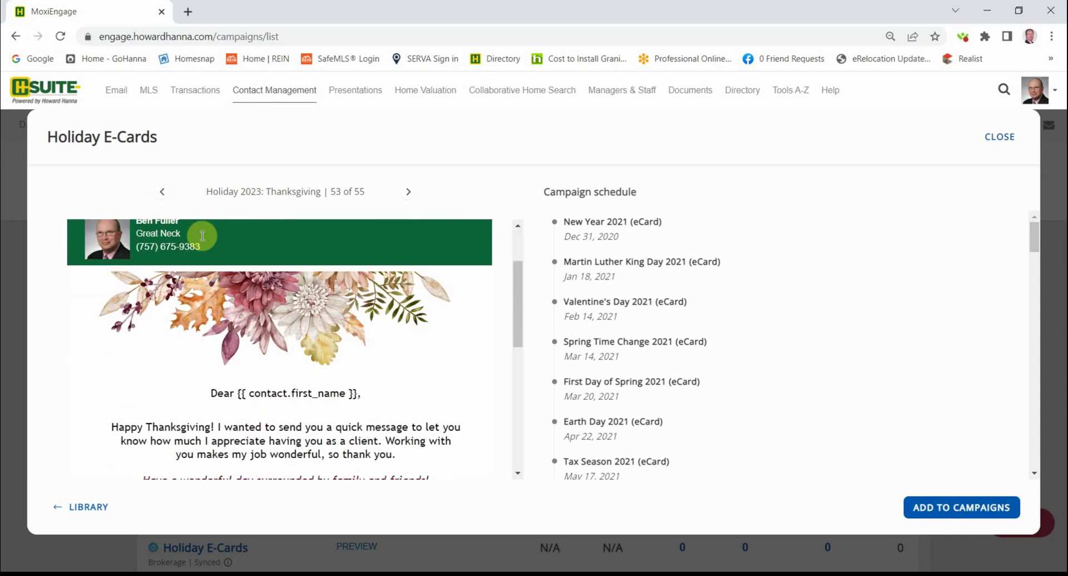
- Continue back past Veterans Day to the Fall Time Change card, 51 of 55
click(161, 193)
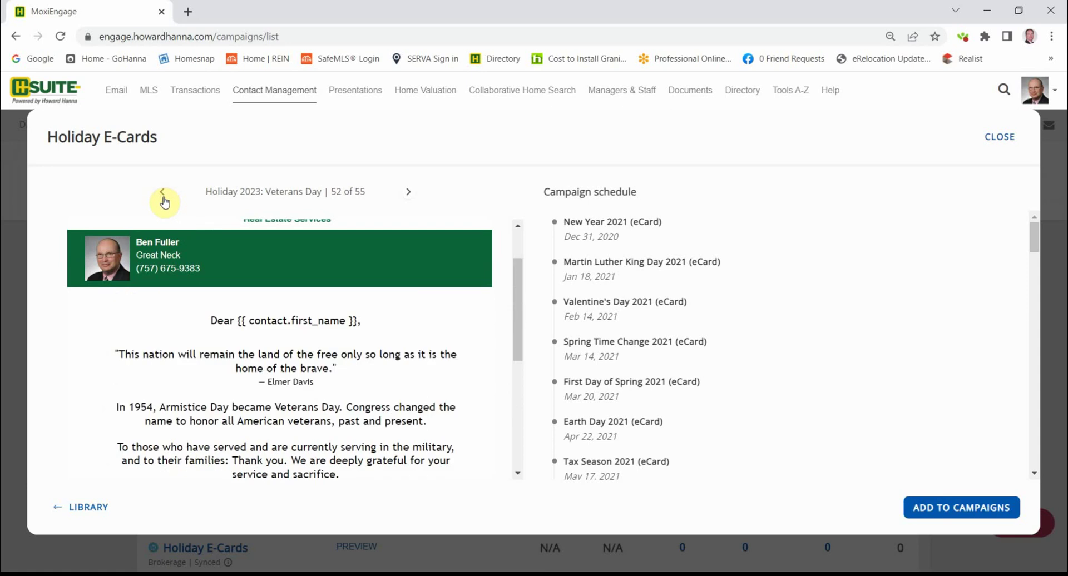
scroll(222, 267, down, 1)
scroll(222, 267, down, 4)
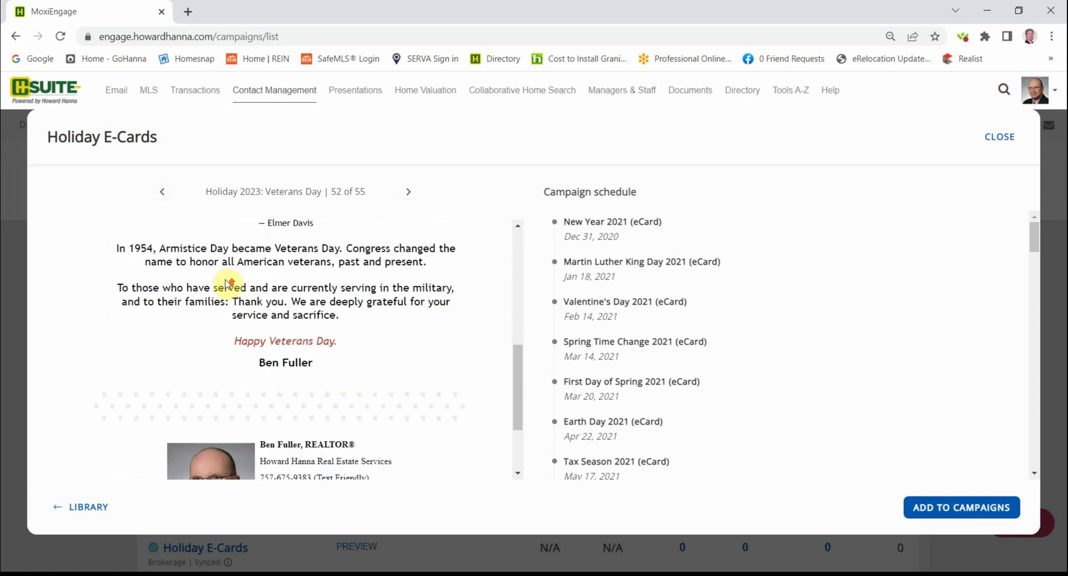
scroll(226, 282, up, 6)
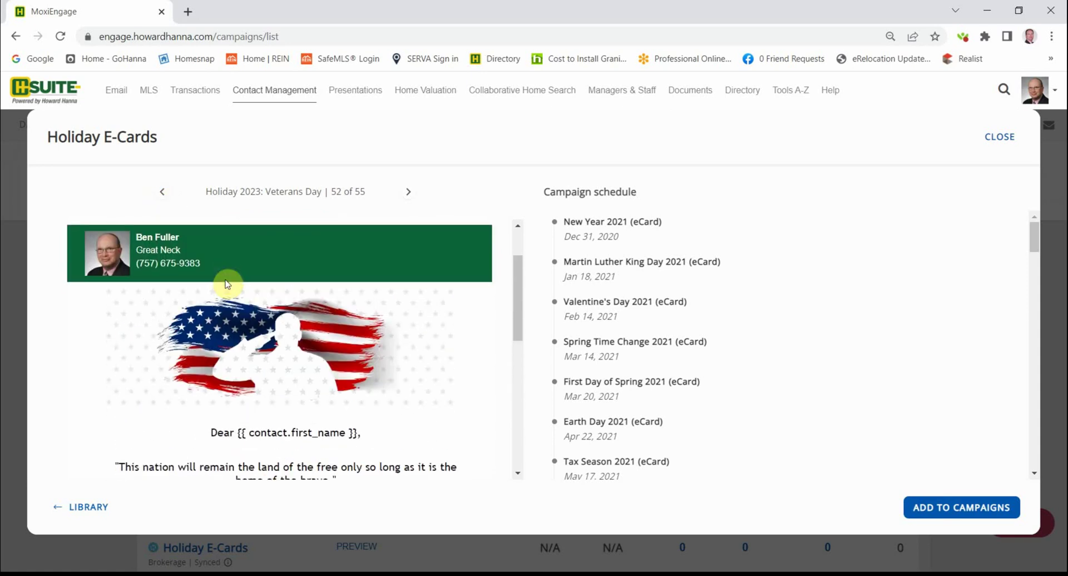
click(161, 194)
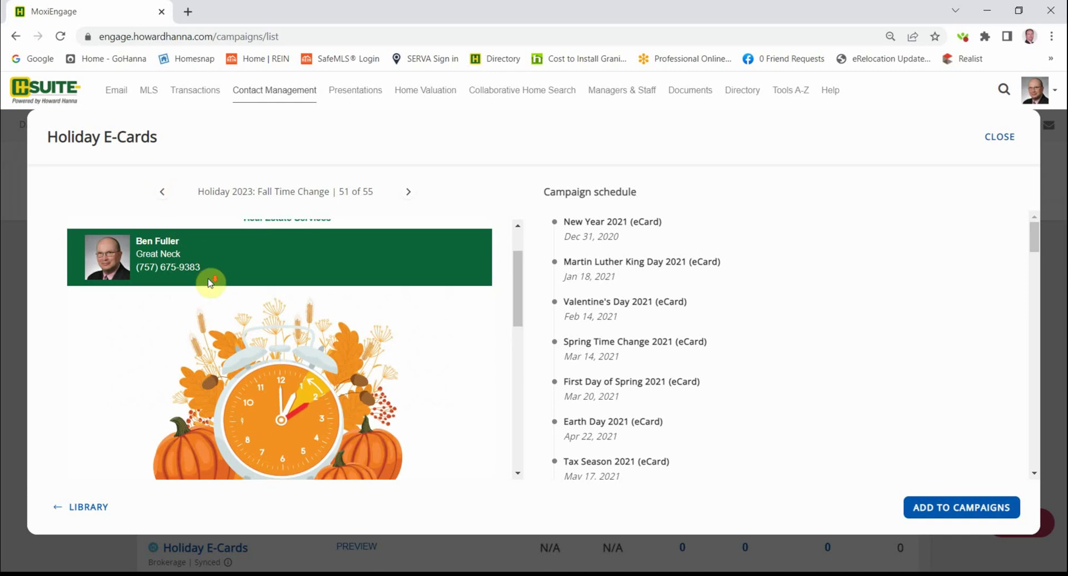
scroll(210, 283, down, 3)
scroll(210, 288, up, 4)
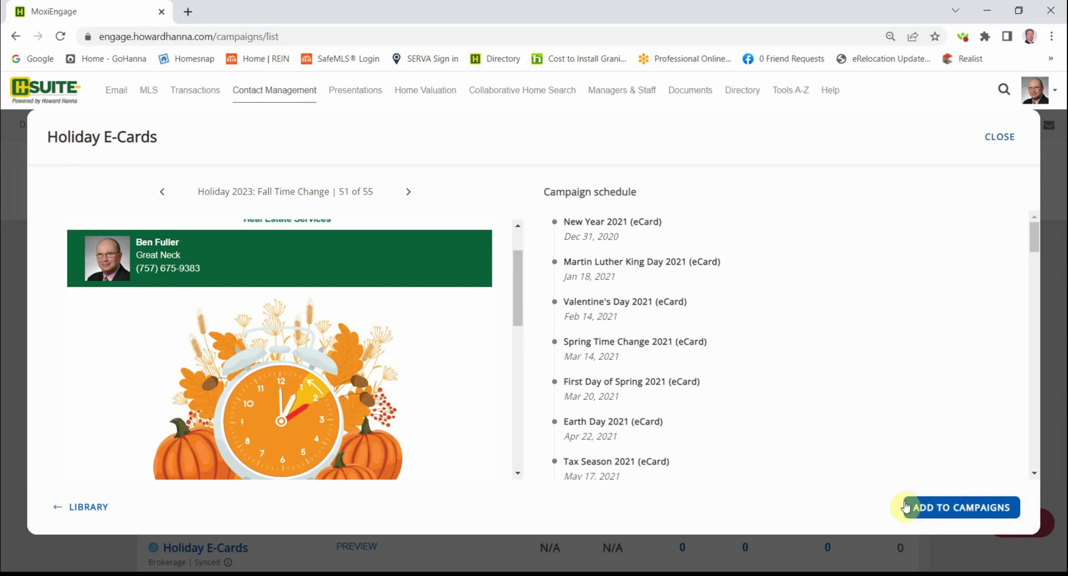
- Add Holiday E-Cards to My Campaigns, then open Holiday Greetings (E-card - Pets edition) Copy 2
click(946, 507)
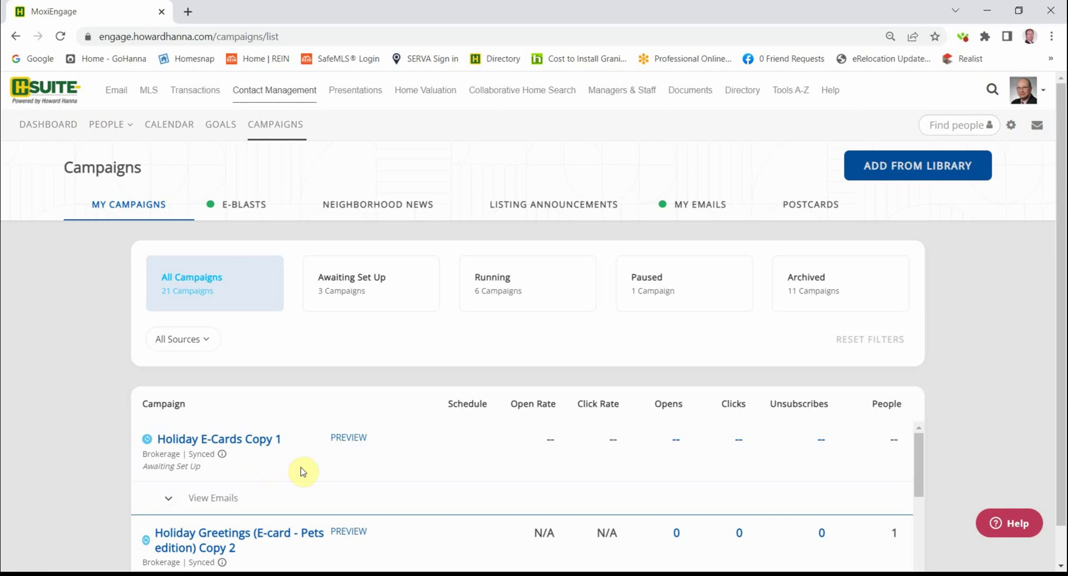
scroll(311, 470, down, 3)
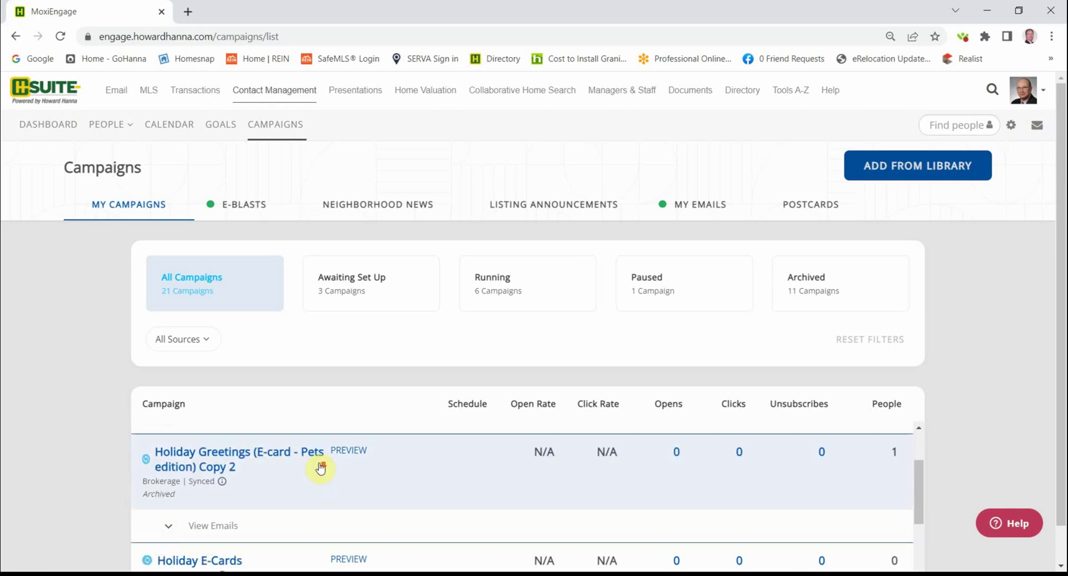
scroll(315, 469, up, 1)
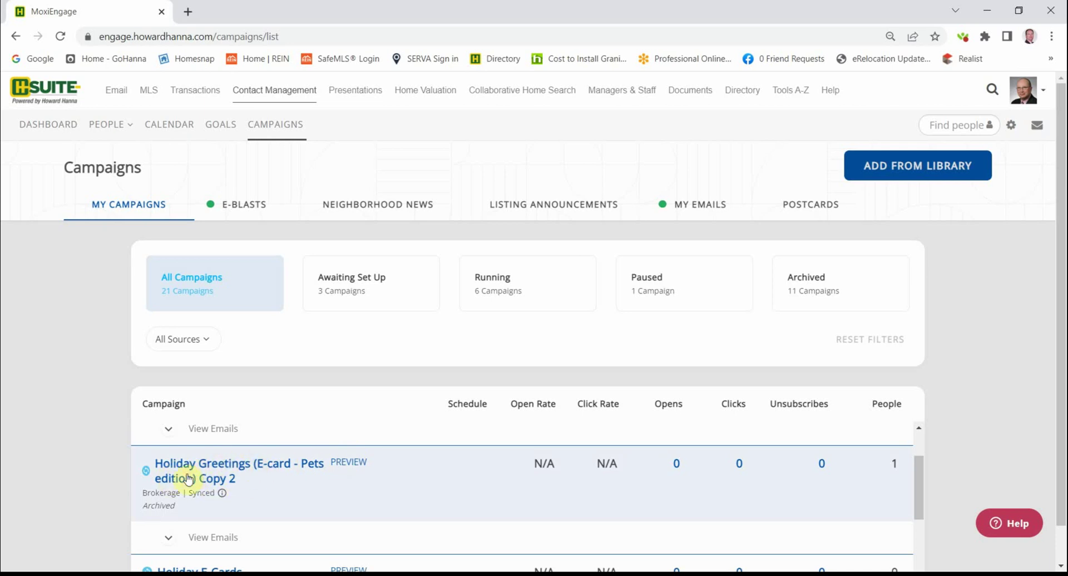
click(217, 473)
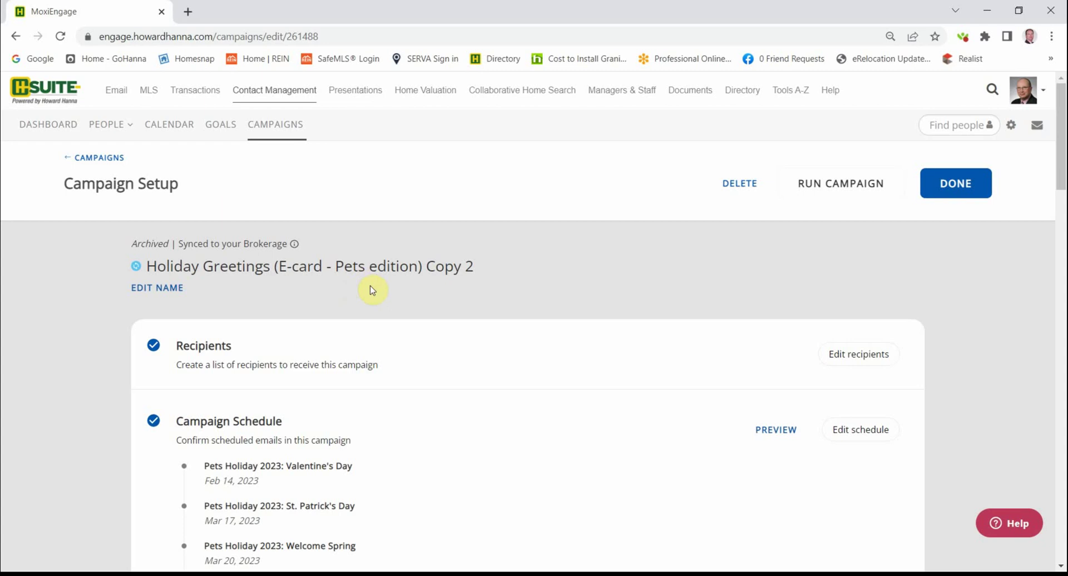
- Scroll the Campaign Schedule from Pets Holiday 2023 Valentine's Day (Feb 14) to Welcome Summer (Jun 21)
scroll(437, 405, down, 3)
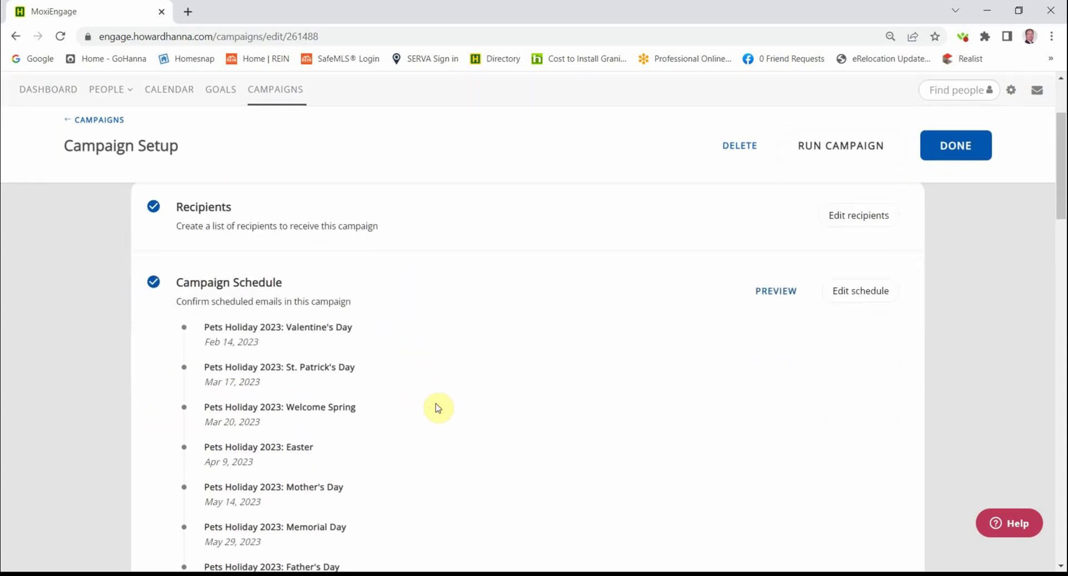
scroll(438, 408, down, 1)
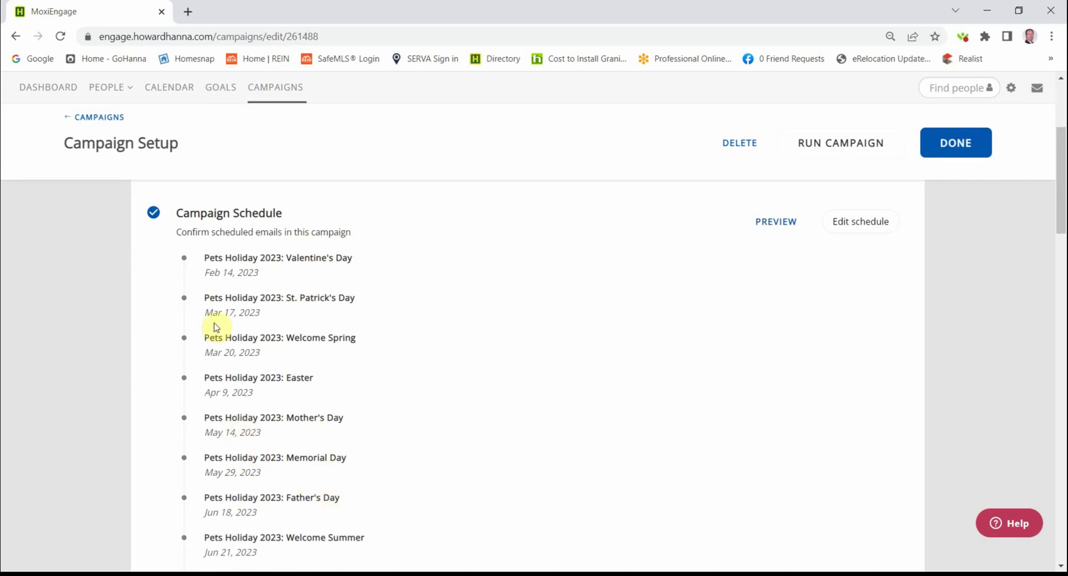
scroll(216, 328, up, 2)
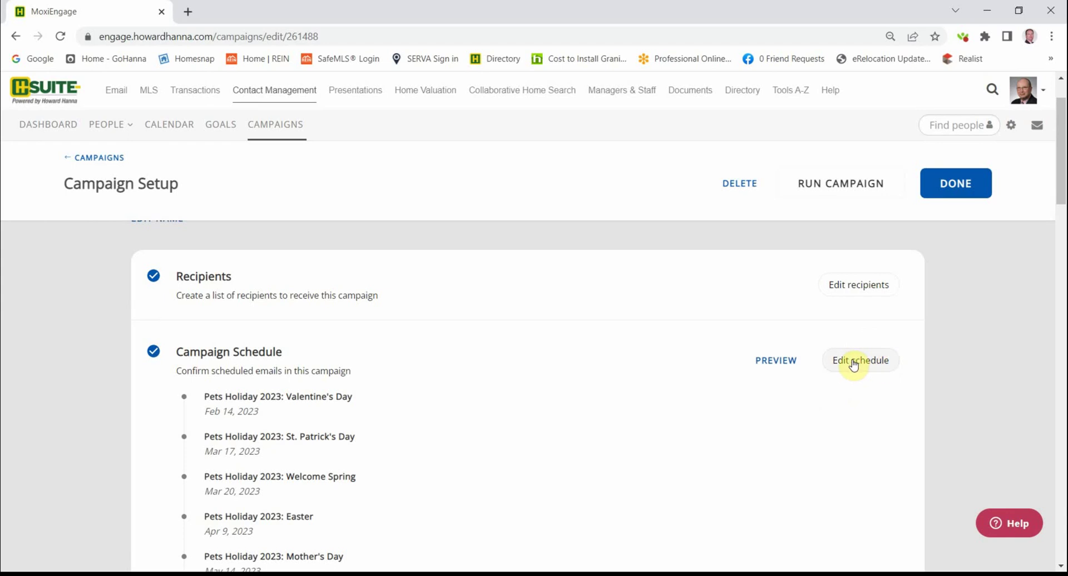
scroll(345, 470, down, 2)
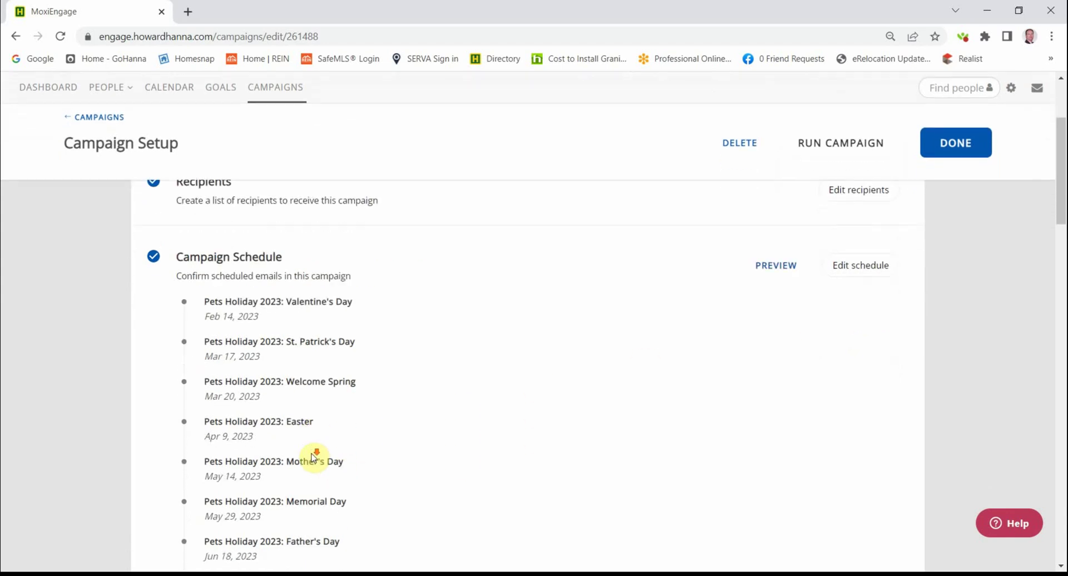
scroll(315, 457, down, 1)
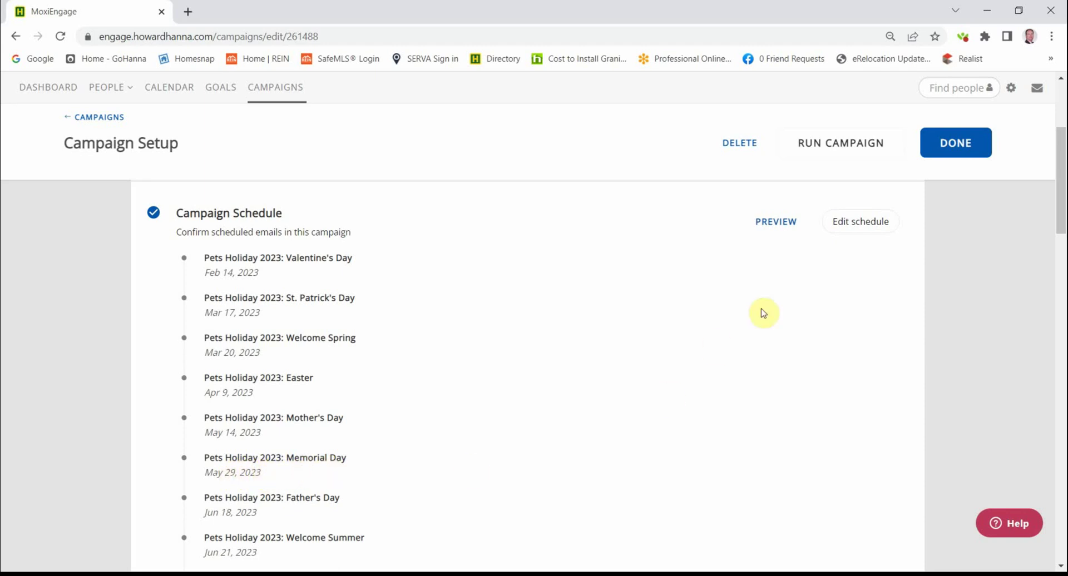
- Edit the schedule, accepting the sync break, and move Memorial Day from 05/29/2023 to 05/26/2023
click(852, 221)
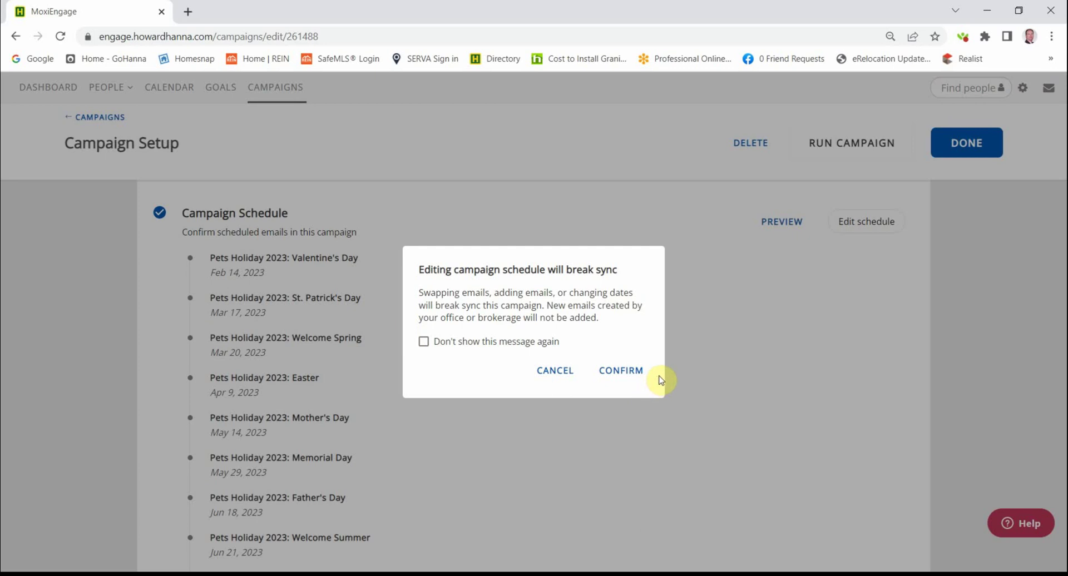
click(616, 373)
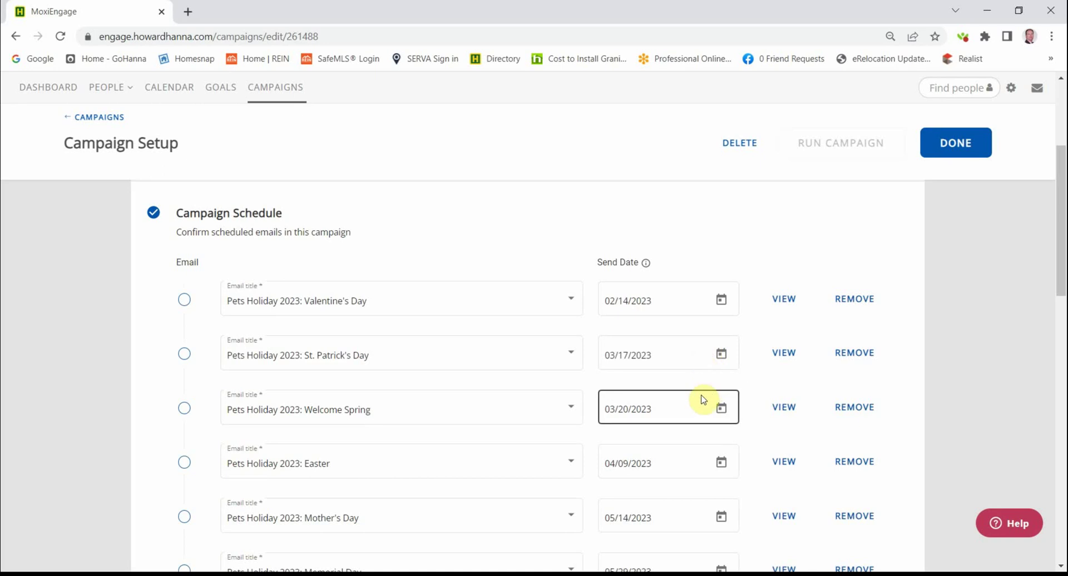
scroll(702, 398, down, 1)
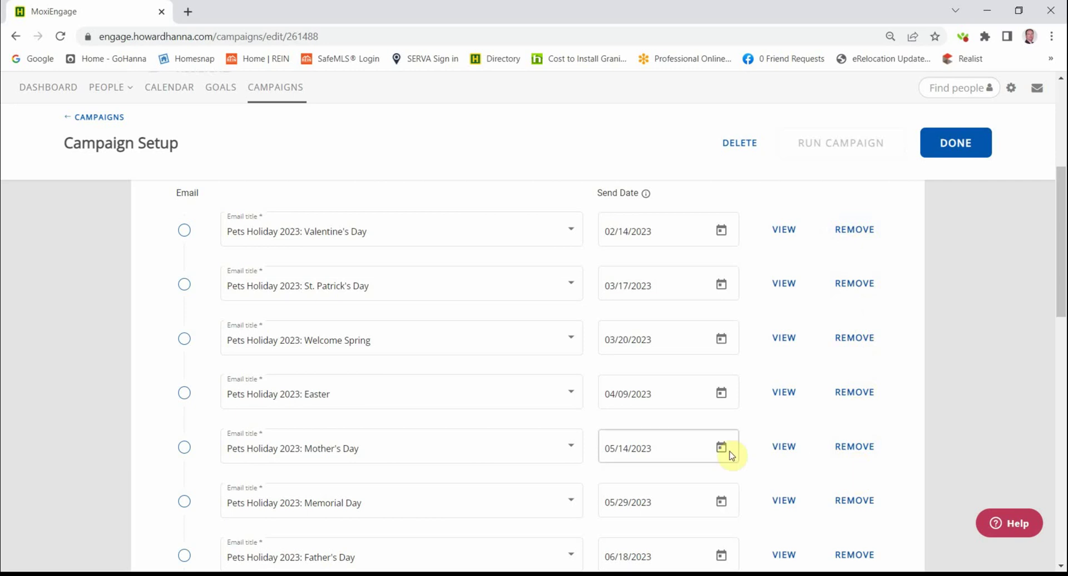
scroll(578, 424, down, 1)
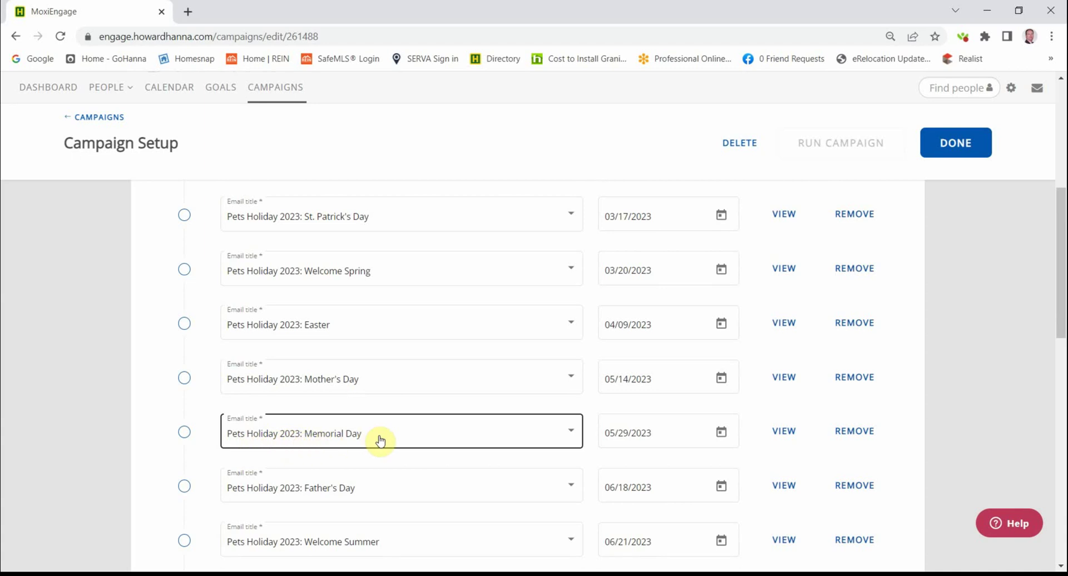
click(721, 434)
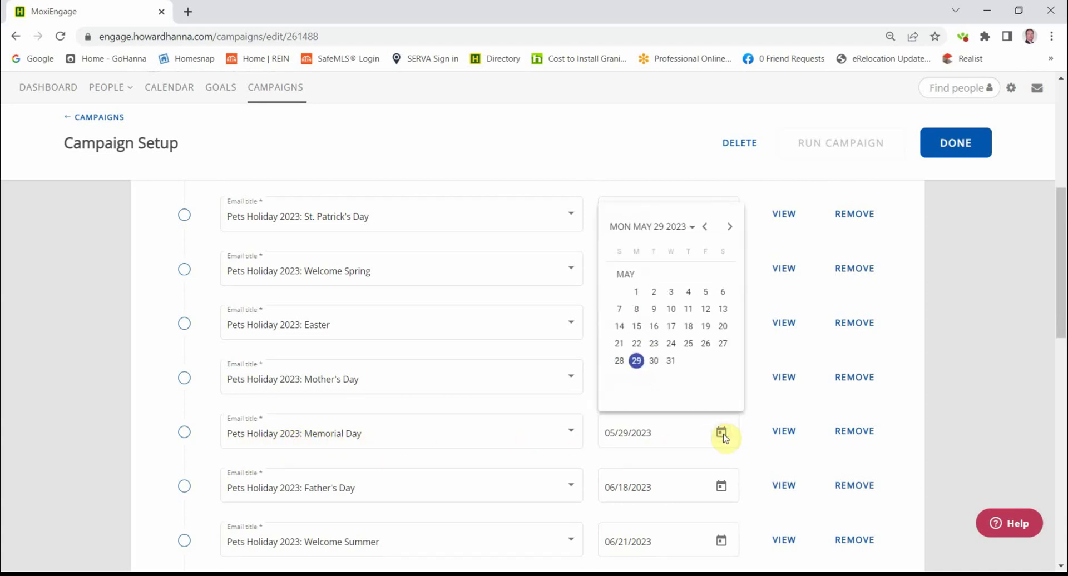
click(705, 345)
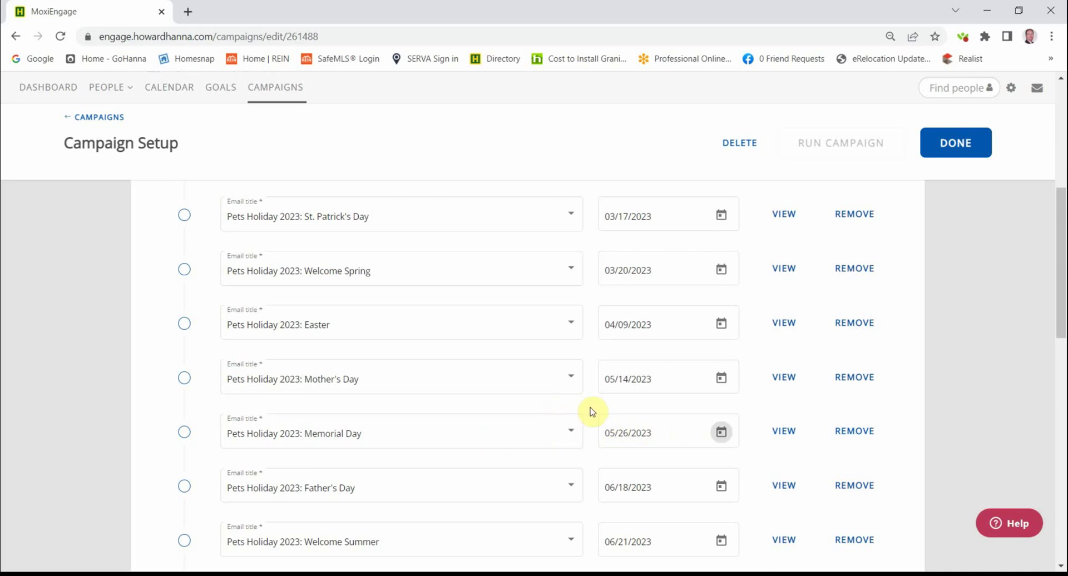
scroll(749, 410, down, 9)
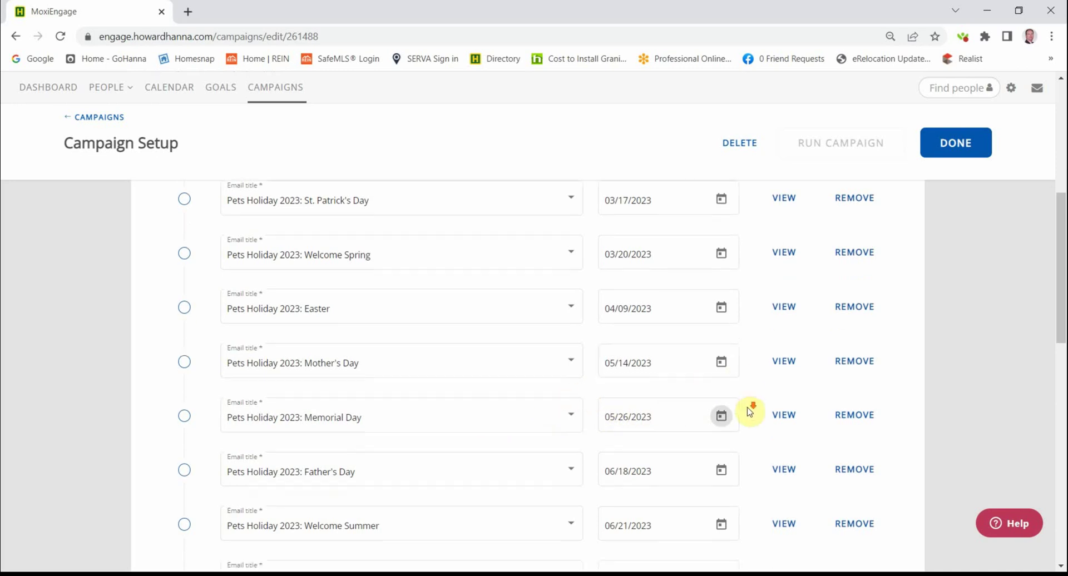
scroll(768, 401, up, 6)
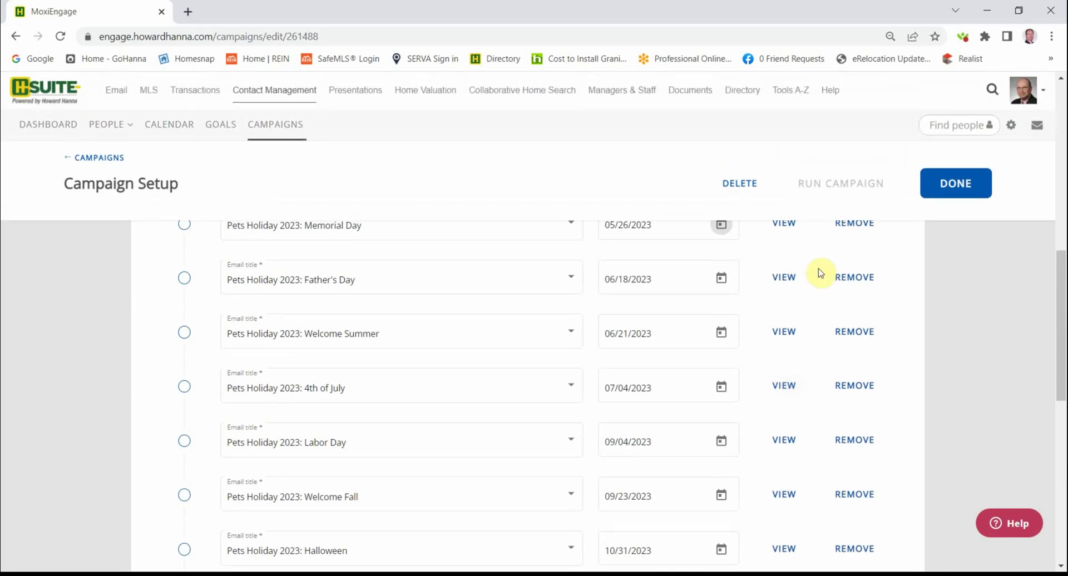
- Finish editing, reopen the Holiday Greetings pets campaign and edit its one-recipient list
click(964, 183)
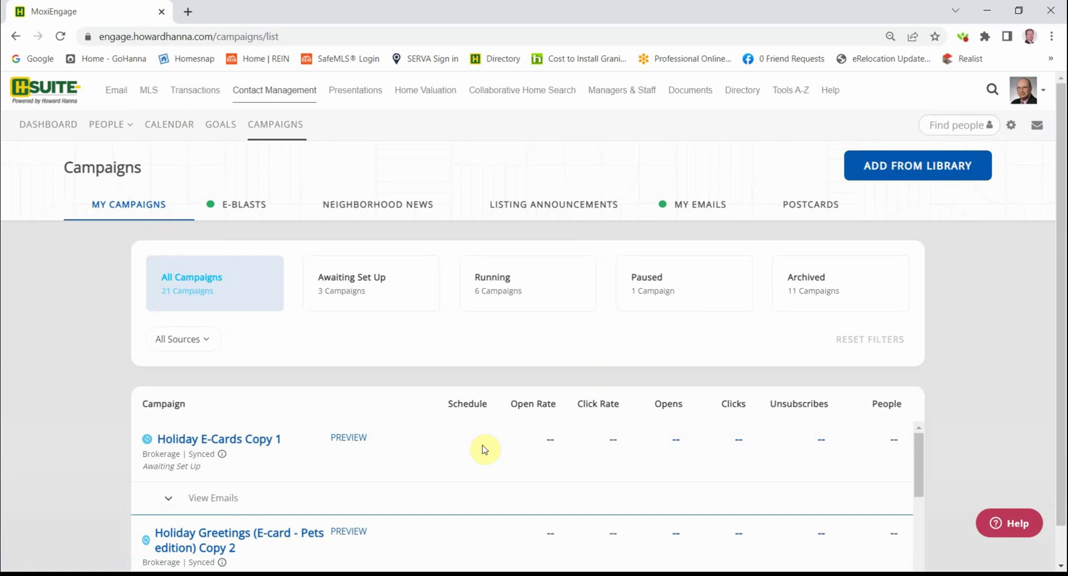
scroll(456, 457, down, 2)
scroll(445, 458, up, 1)
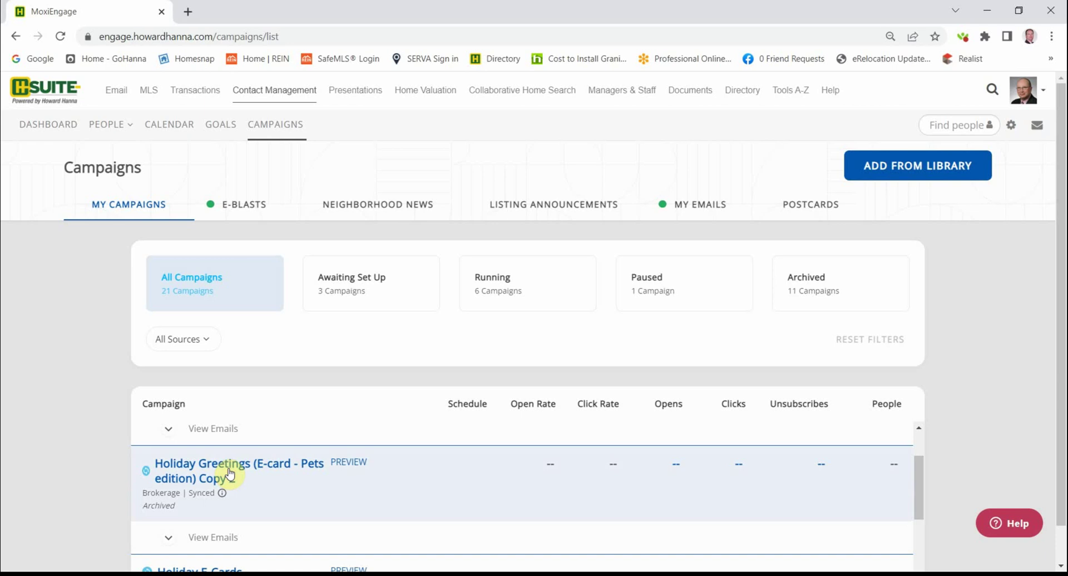
click(229, 474)
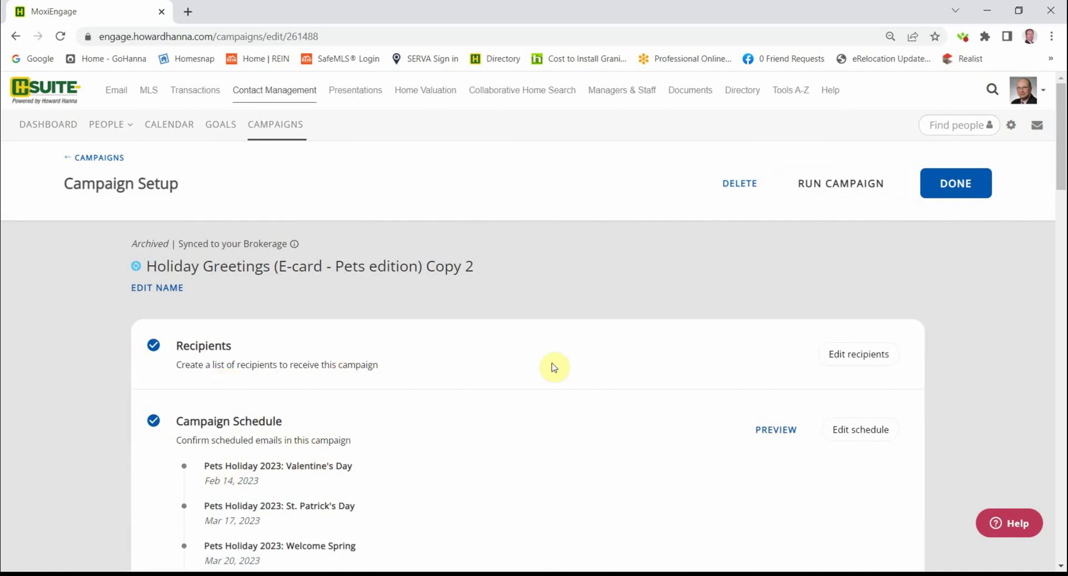
click(864, 362)
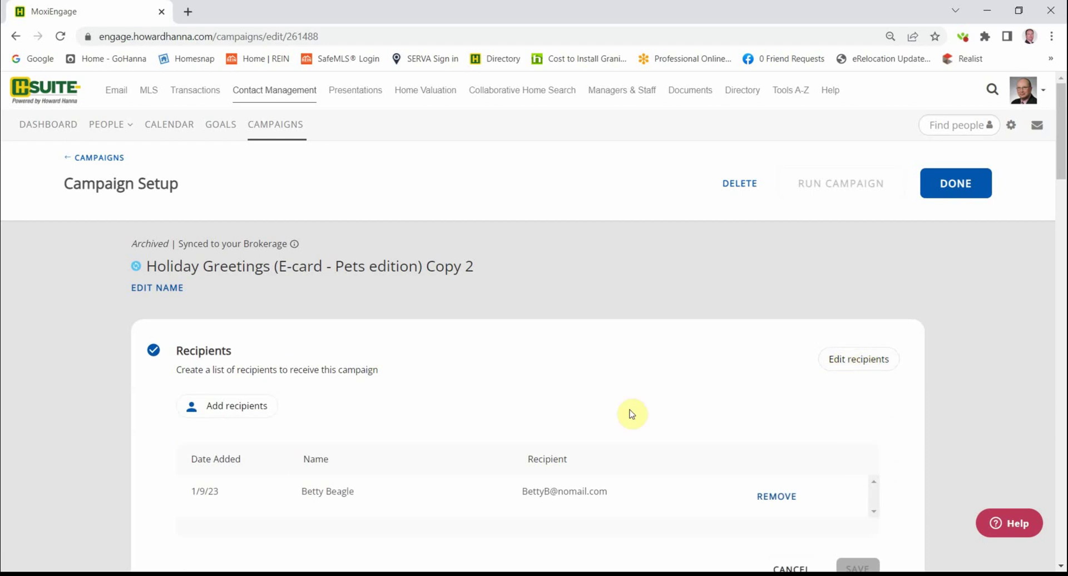
scroll(566, 414, down, 1)
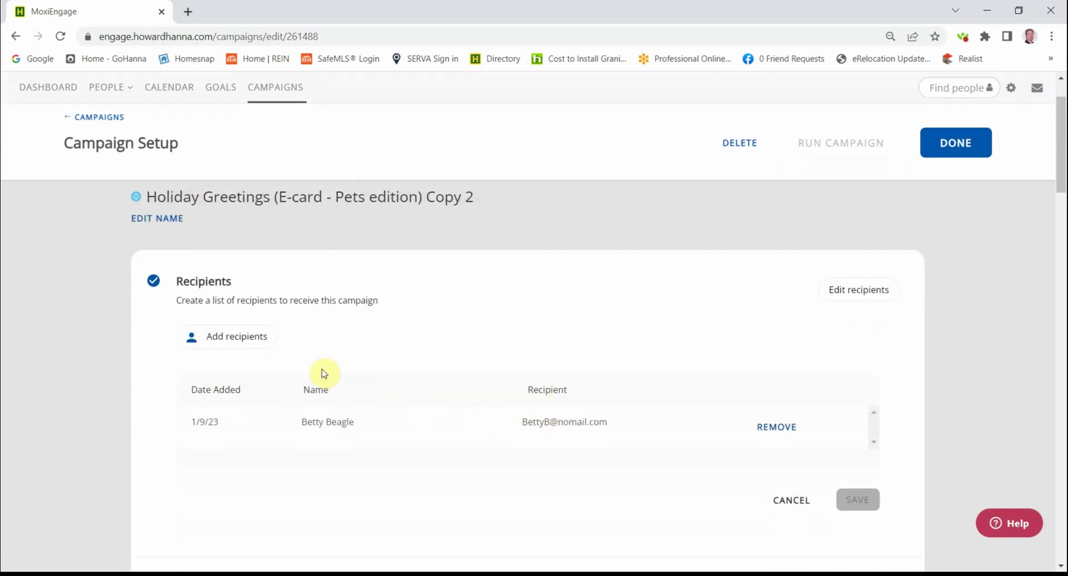
- Open Add Recipients and browse the People contacts, selecting one then clearing it so none are chosen
click(244, 340)
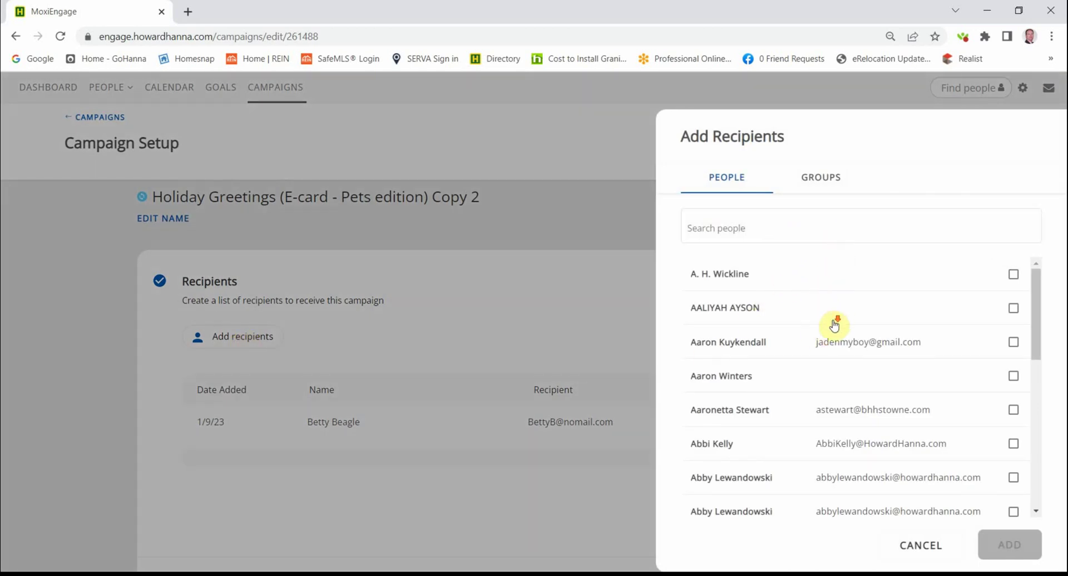
scroll(829, 328, down, 3)
scroll(829, 334, down, 5)
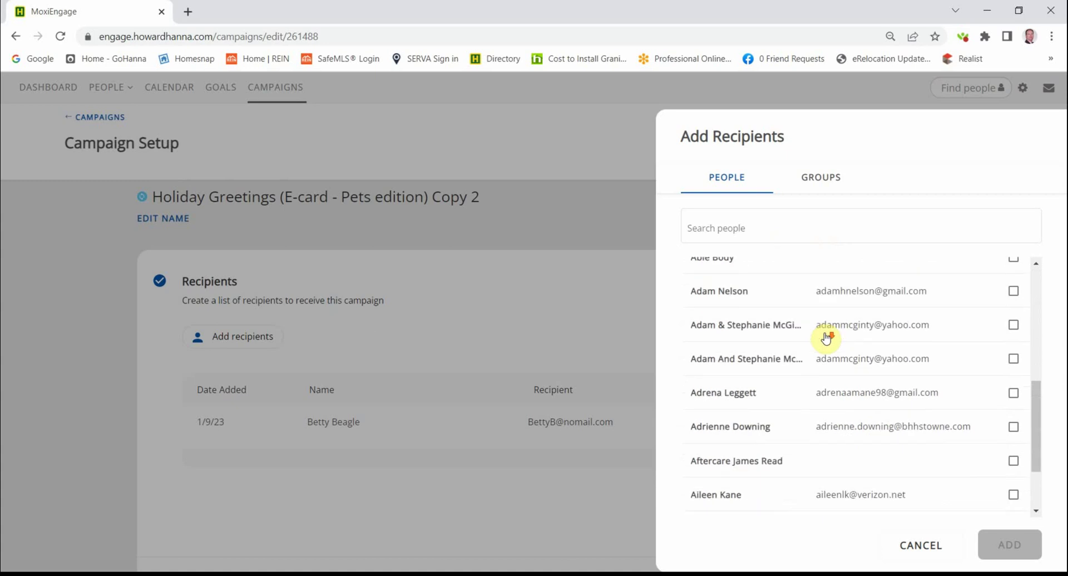
scroll(821, 340, down, 4)
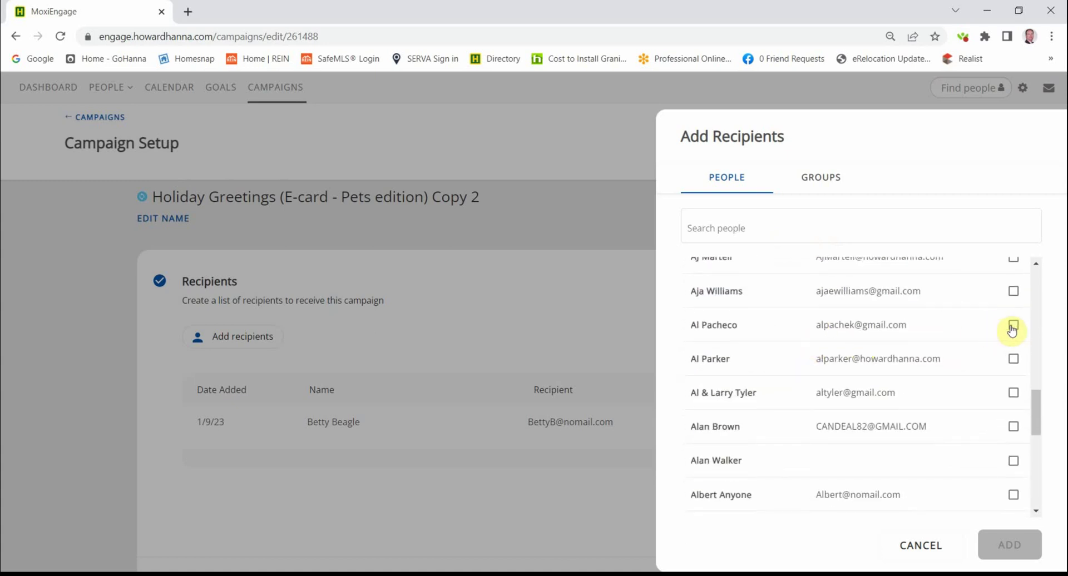
click(1011, 328)
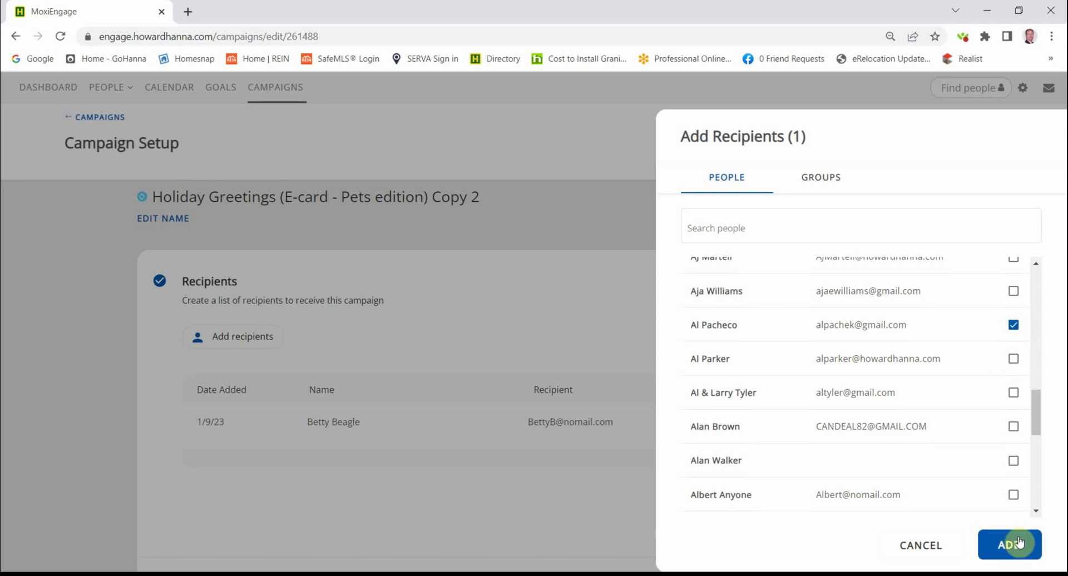
click(1014, 327)
scroll(838, 379, down, 1)
scroll(837, 380, down, 3)
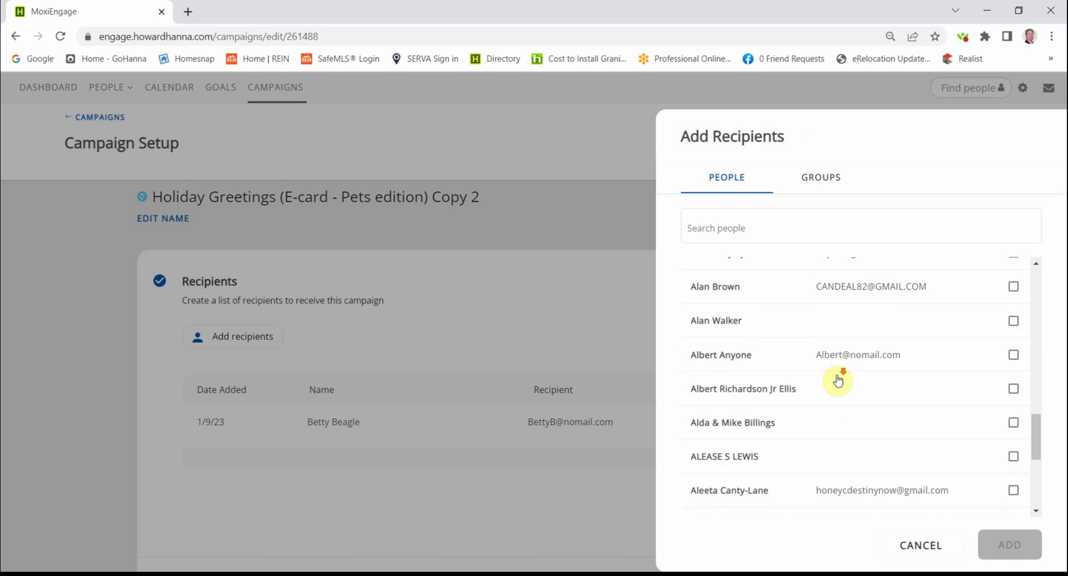
scroll(835, 378, up, 10)
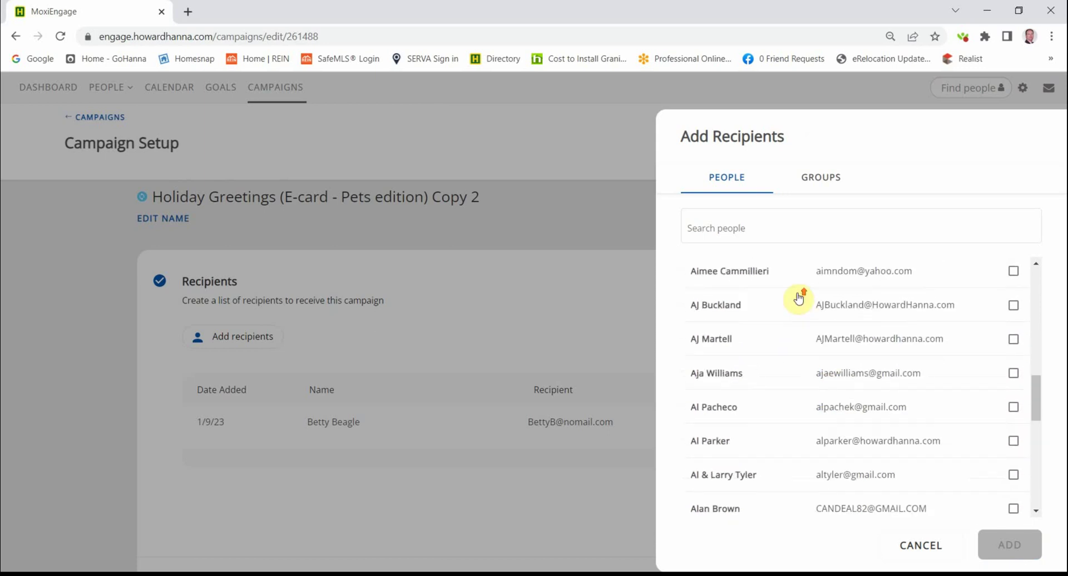
- Switch to the Groups tab and browse the contact groups list
click(823, 181)
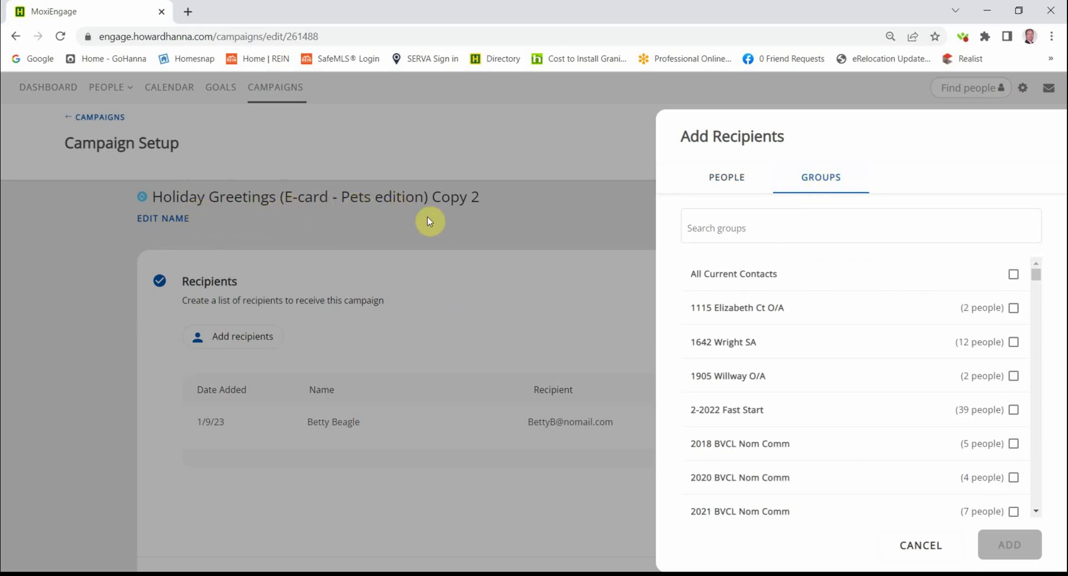
scroll(831, 301, down, 3)
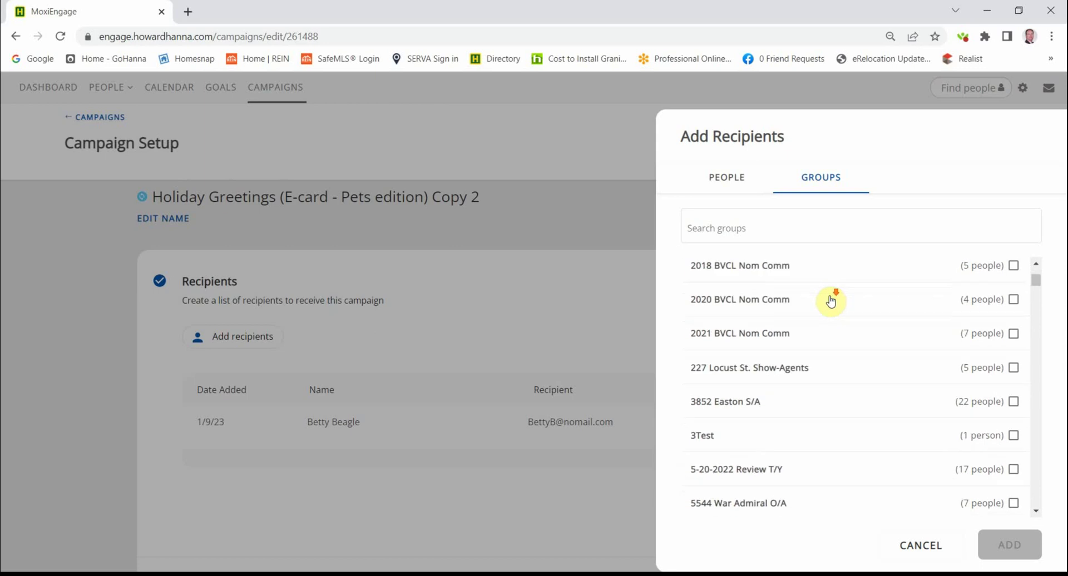
scroll(831, 301, down, 3)
scroll(830, 301, down, 7)
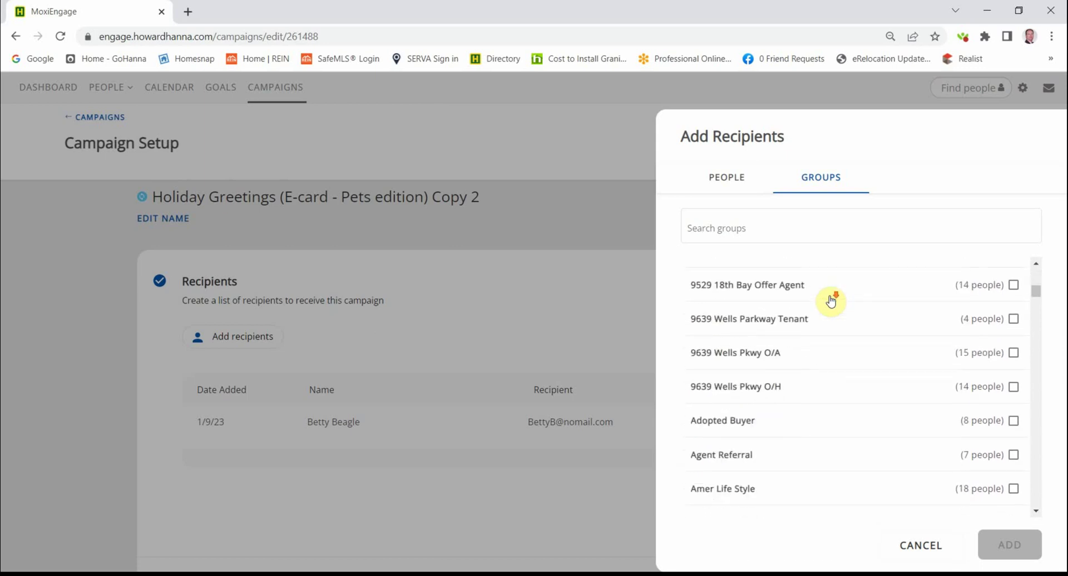
scroll(831, 301, down, 6)
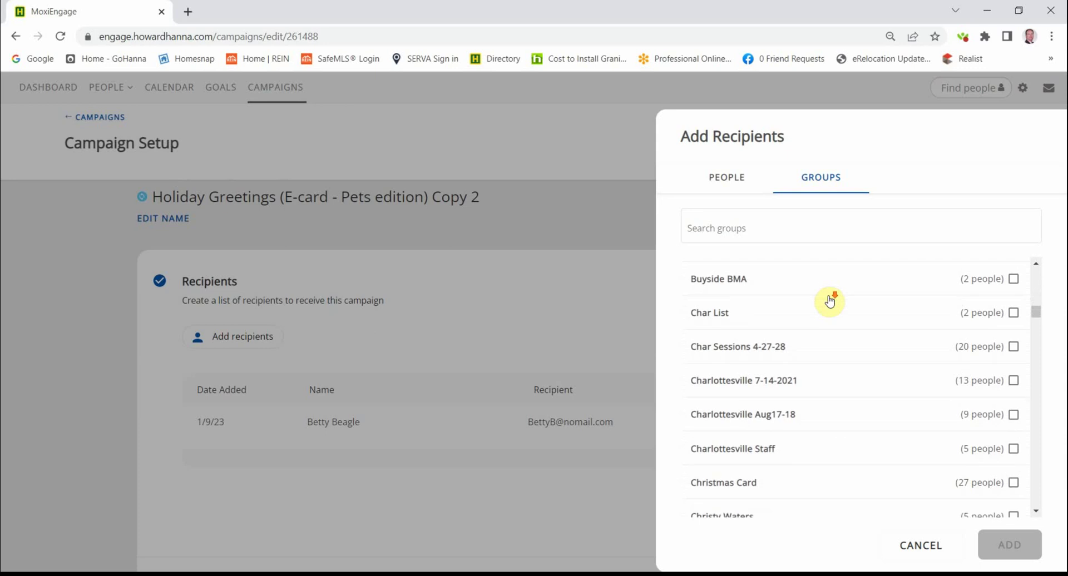
scroll(831, 301, down, 5)
scroll(829, 301, down, 5)
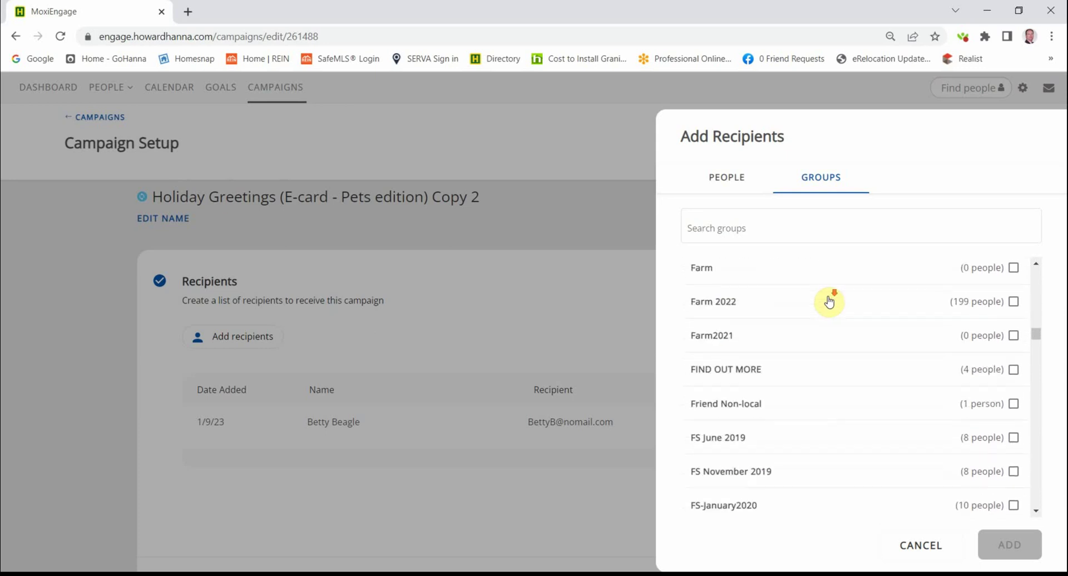
scroll(829, 302, down, 5)
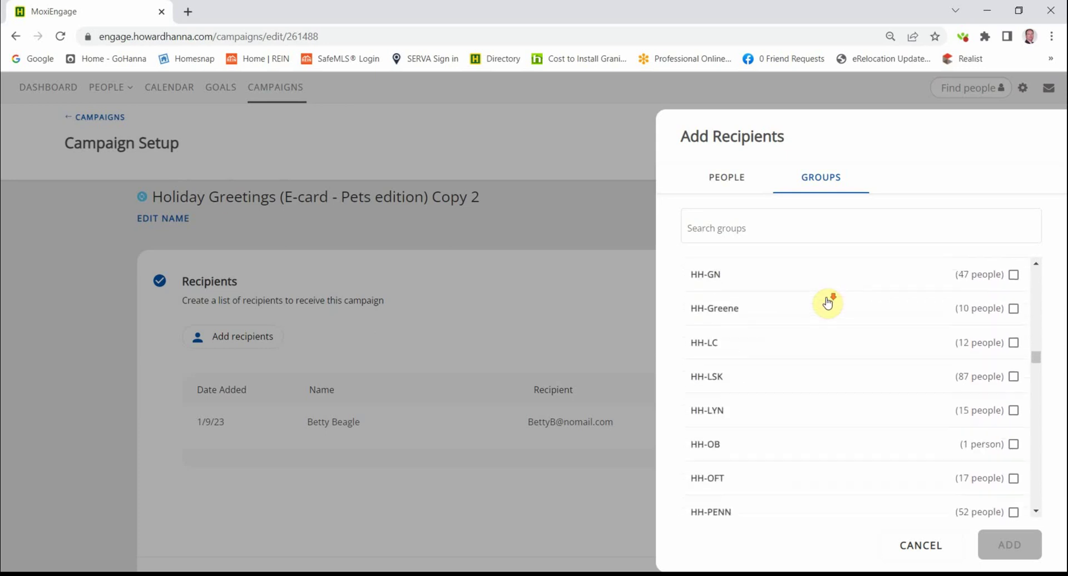
- Scroll to the end of the groups and cancel, keeping the single 1/9/23 recipient
scroll(828, 304, down, 15)
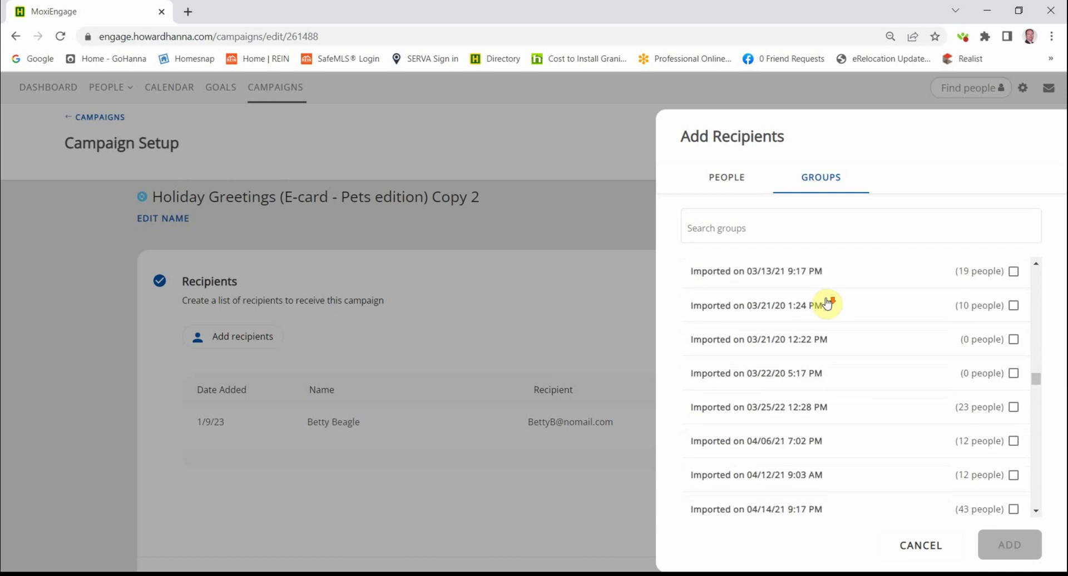
scroll(825, 304, down, 15)
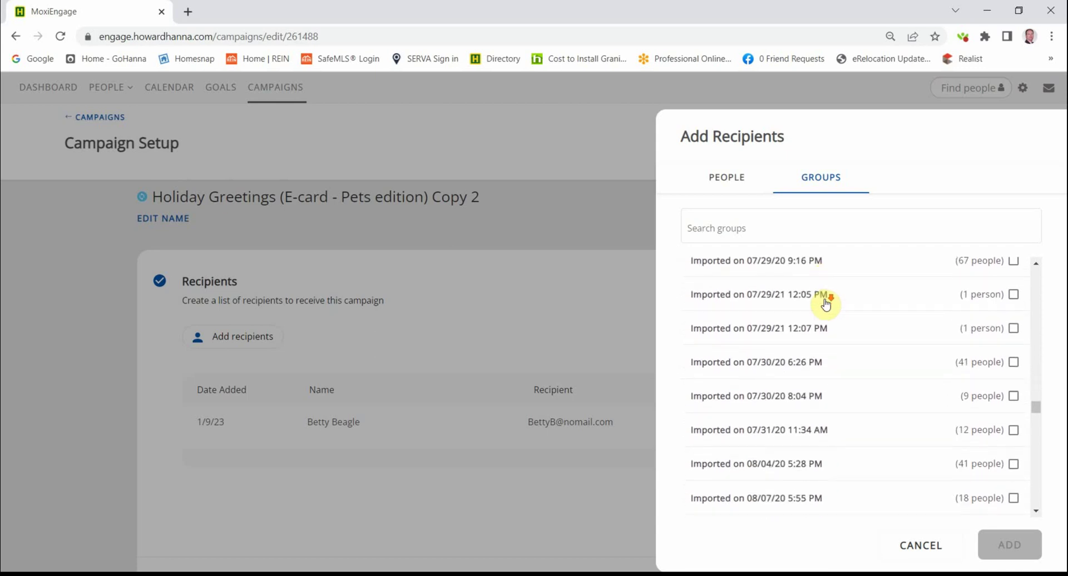
scroll(823, 307, down, 3)
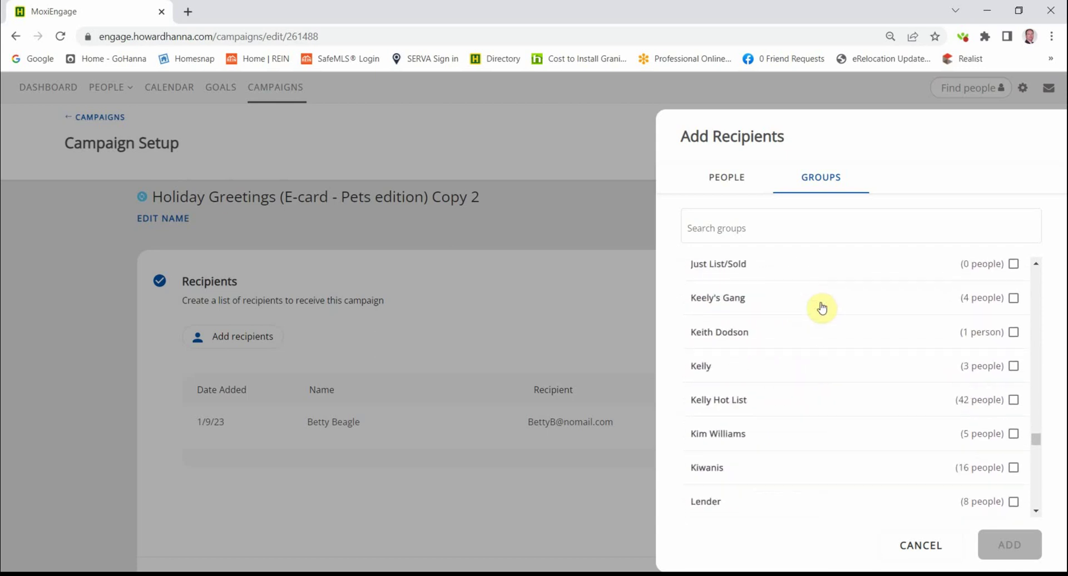
scroll(820, 310, down, 10)
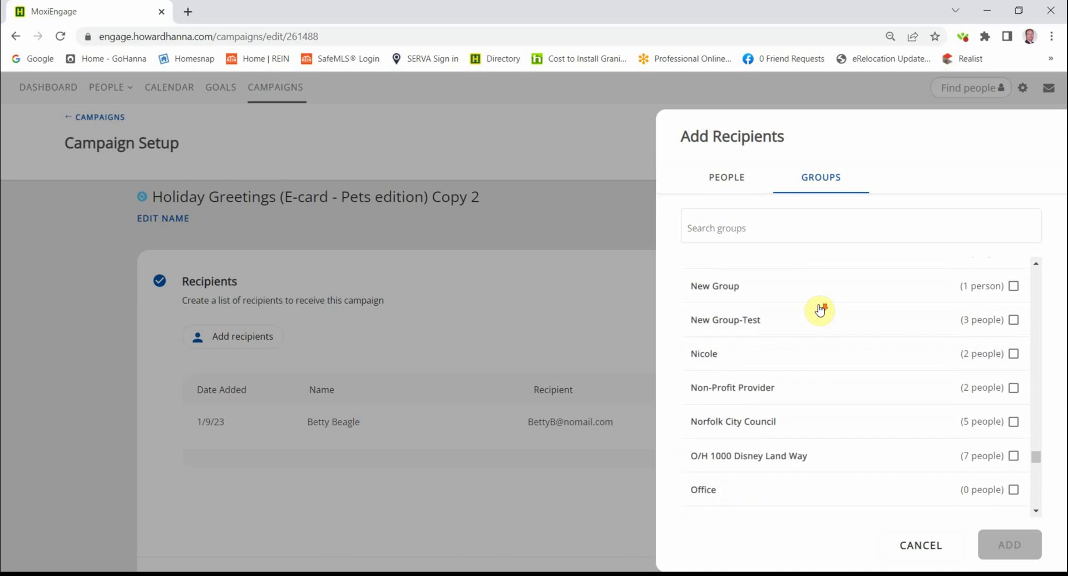
scroll(820, 310, down, 5)
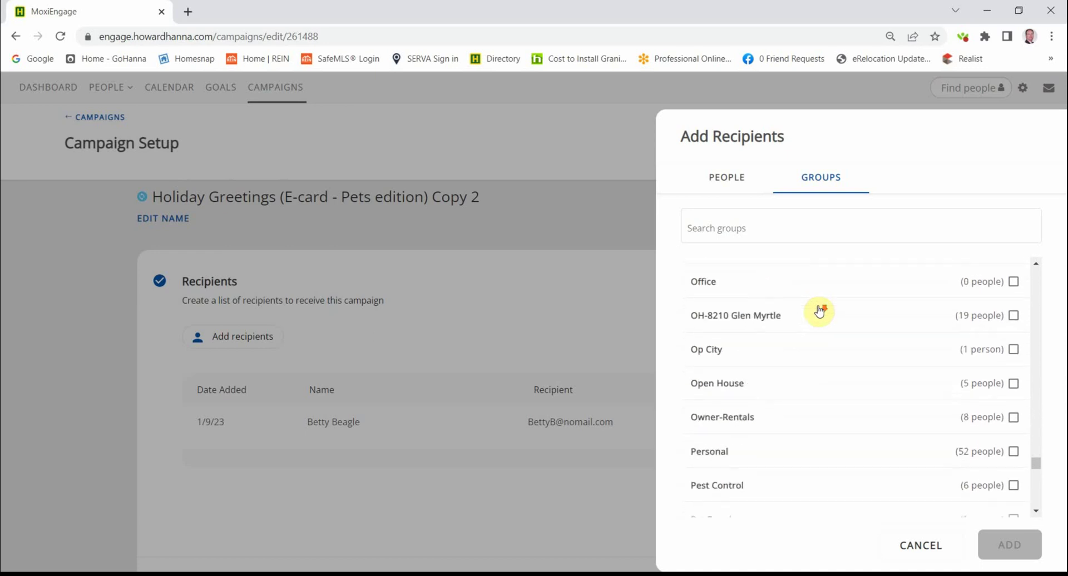
scroll(818, 312, down, 2)
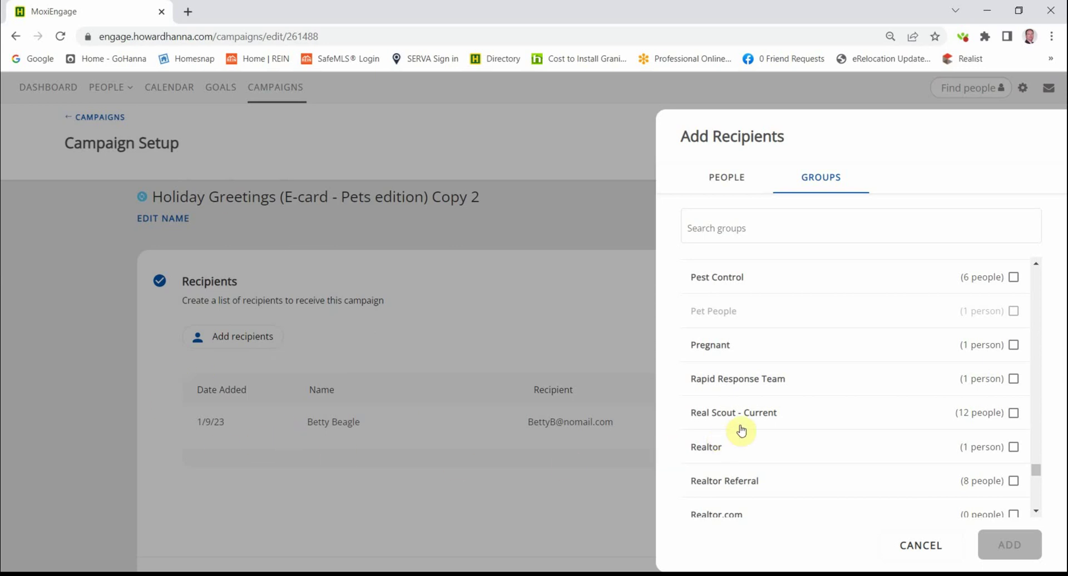
click(919, 544)
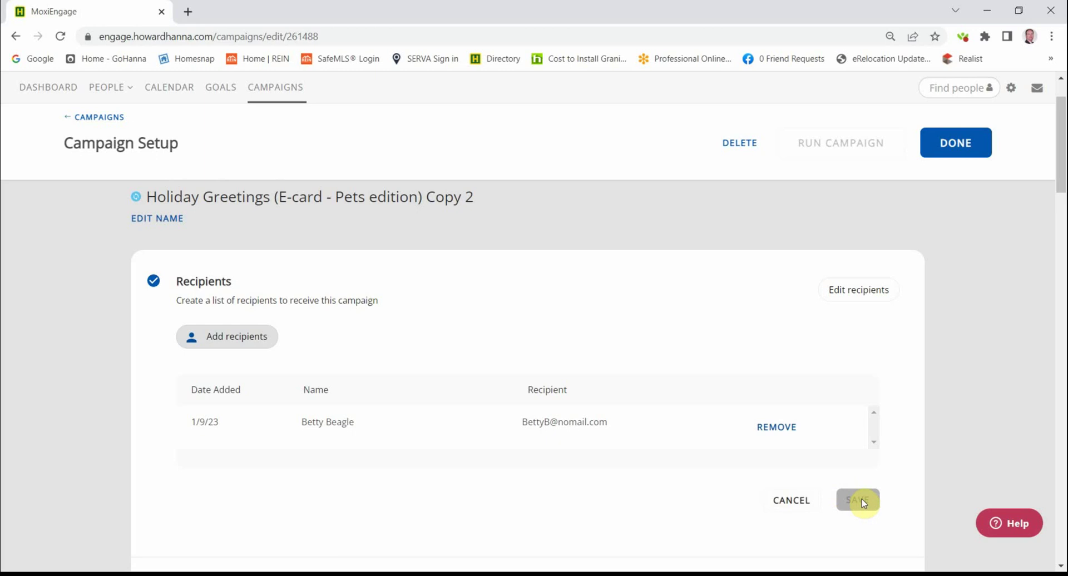
- Click DONE on Campaign Setup to return to My Campaigns (21 campaigns, 6 running)
click(942, 160)
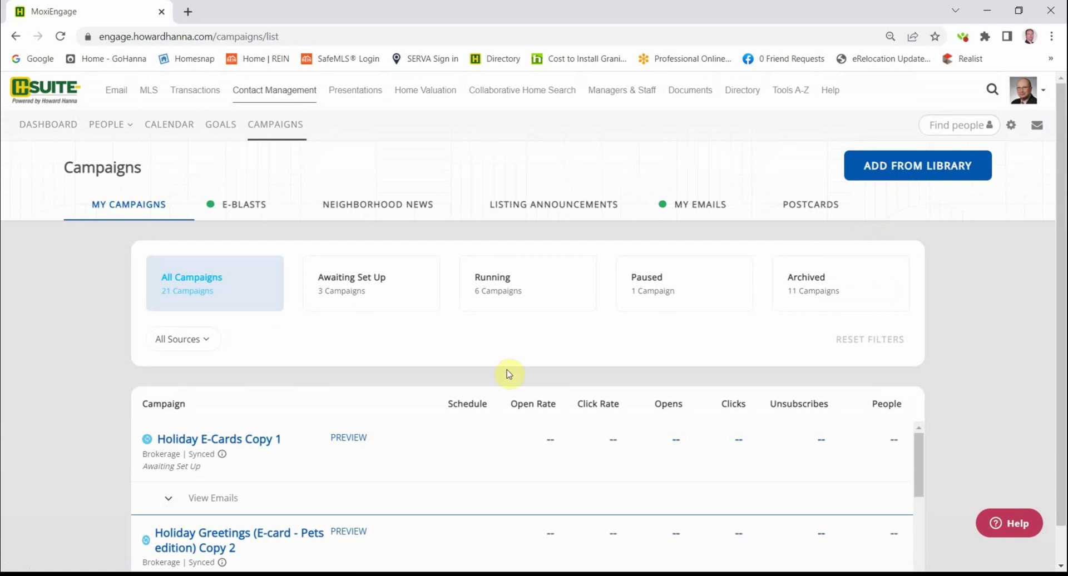
- Run the Holiday Greetings (E-card - Pets edition) Copy 2 campaign, bringing the running count to 7
click(236, 536)
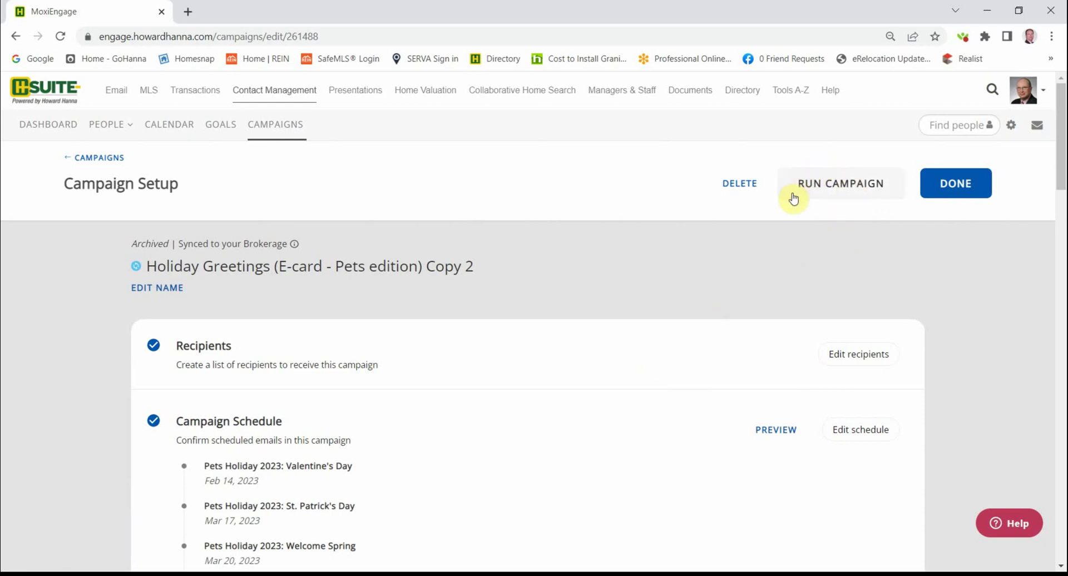
click(837, 187)
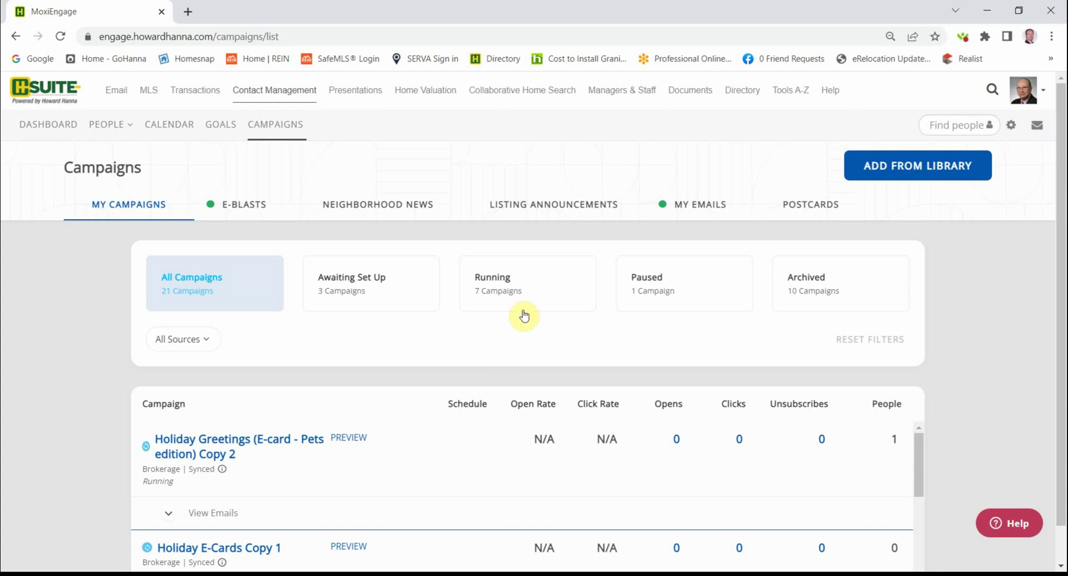
- Filter My Campaigns to the 7 Running campaigns and scroll the table to review them
click(537, 294)
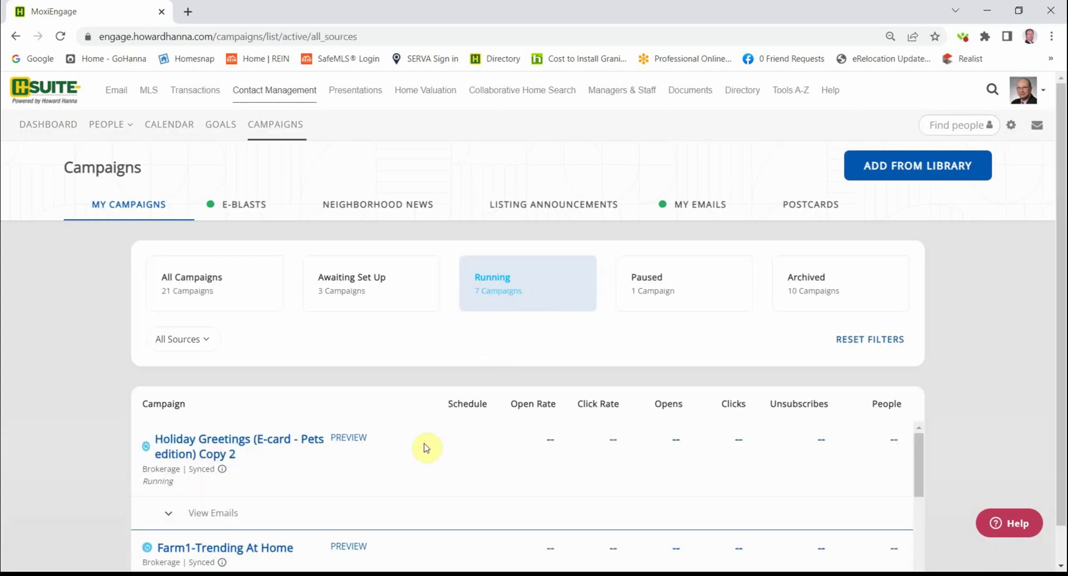
scroll(426, 448, down, 1)
scroll(424, 445, up, 1)
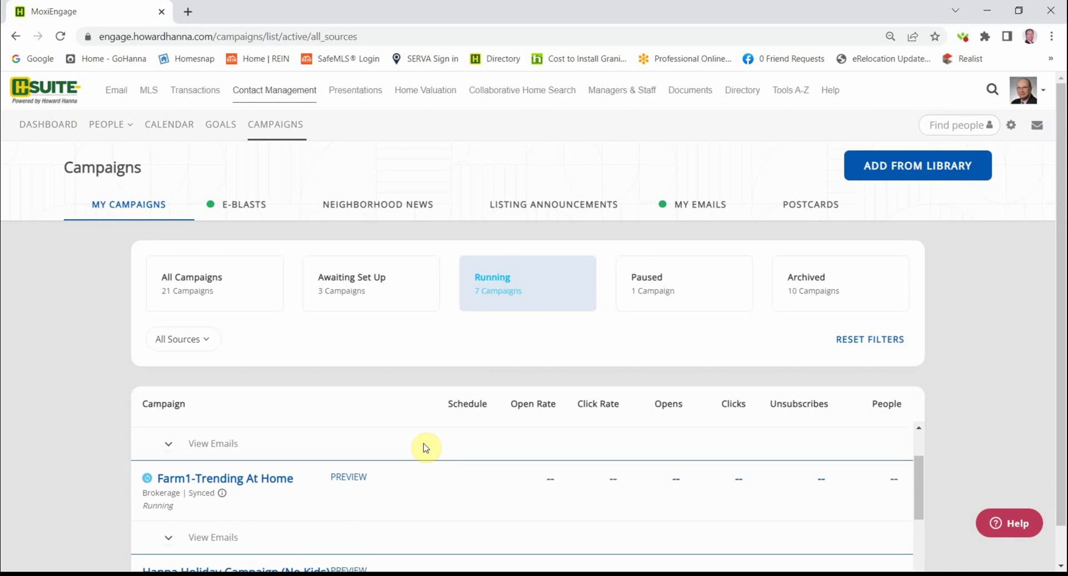